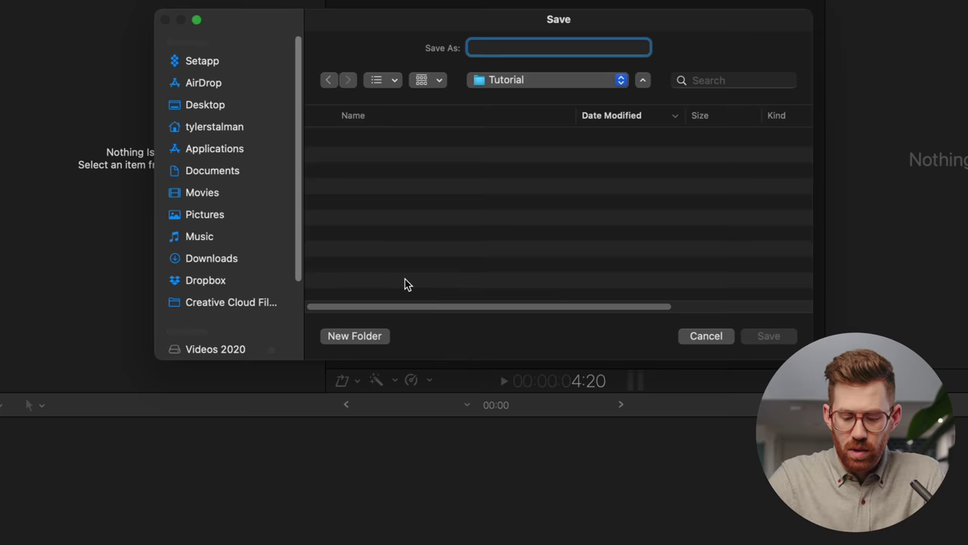
- Name the new library North Water - Fall and create a same-named folder to hold it
type("North W")
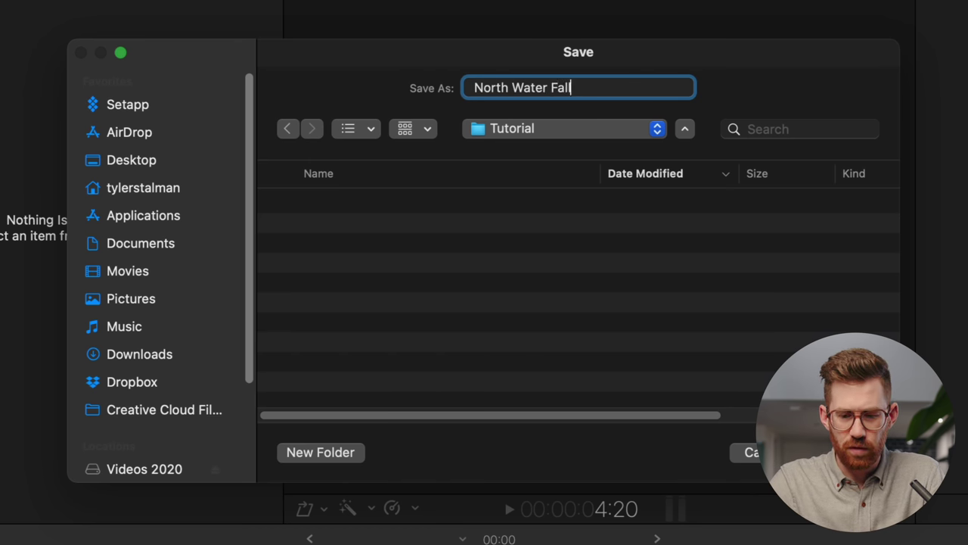
type("ater Fall")
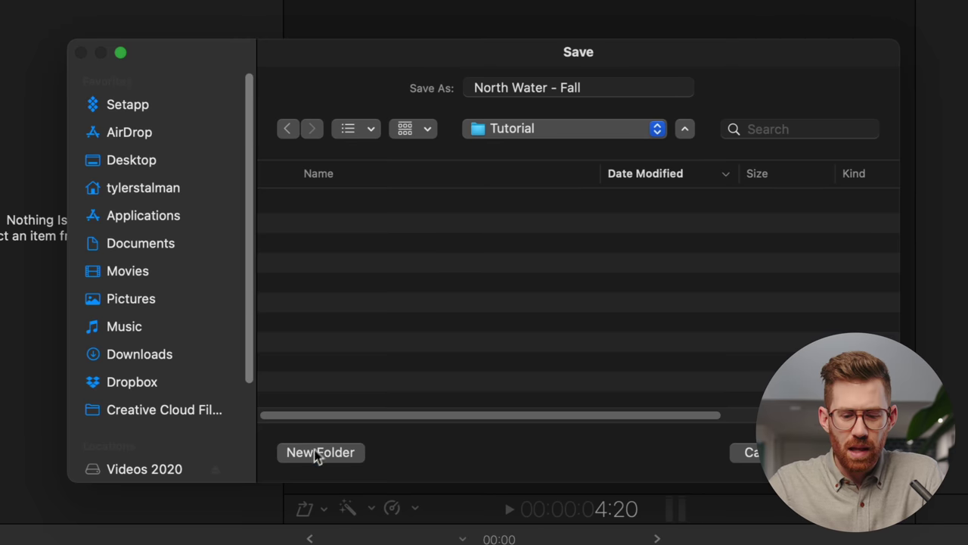
left_click(318, 451)
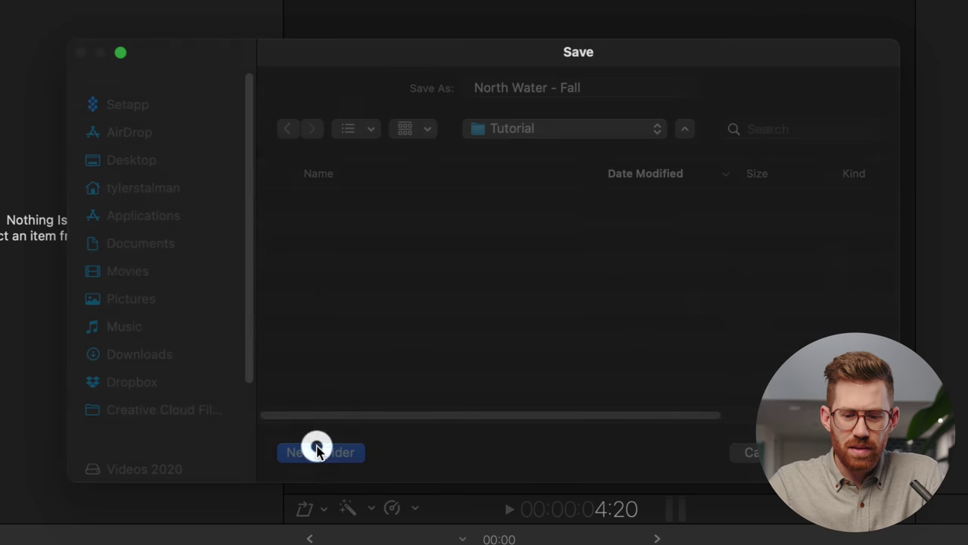
type("North Water - Fall")
key("Return")
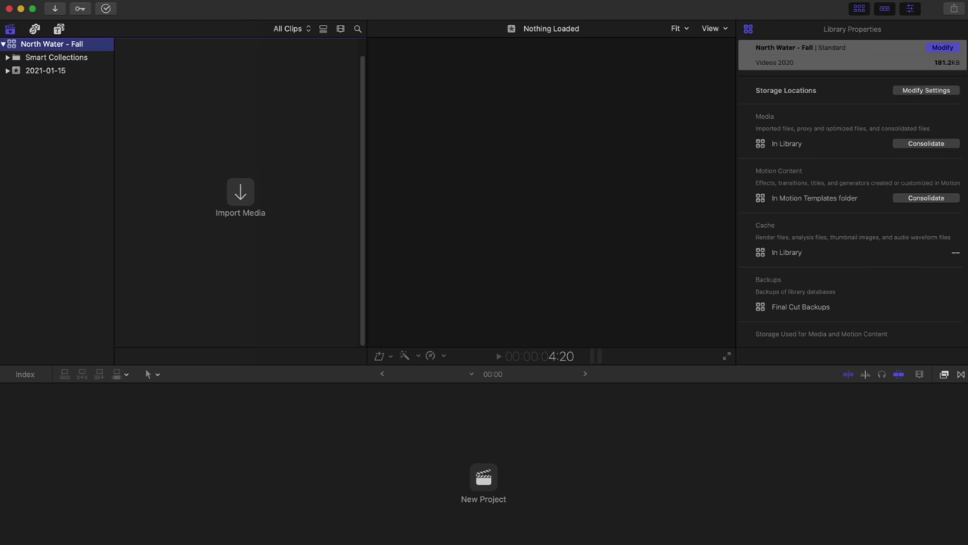
- Start a new project for the library via File > New > Project
left_click(106, 0)
mouse_move(109, 6)
left_click(273, 7)
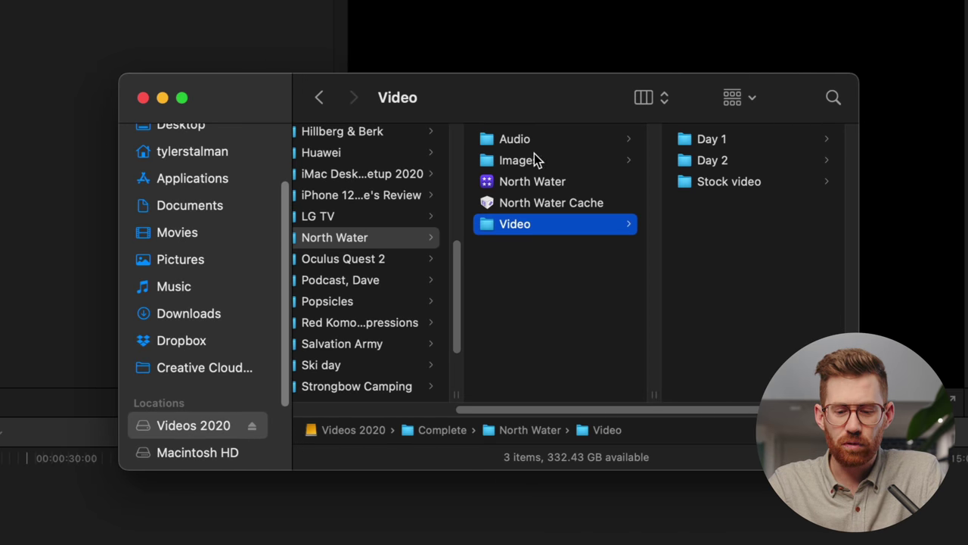
- Inspect the contents of the Images, Audio and Video folders in Finder
left_click(533, 160)
left_click(525, 138)
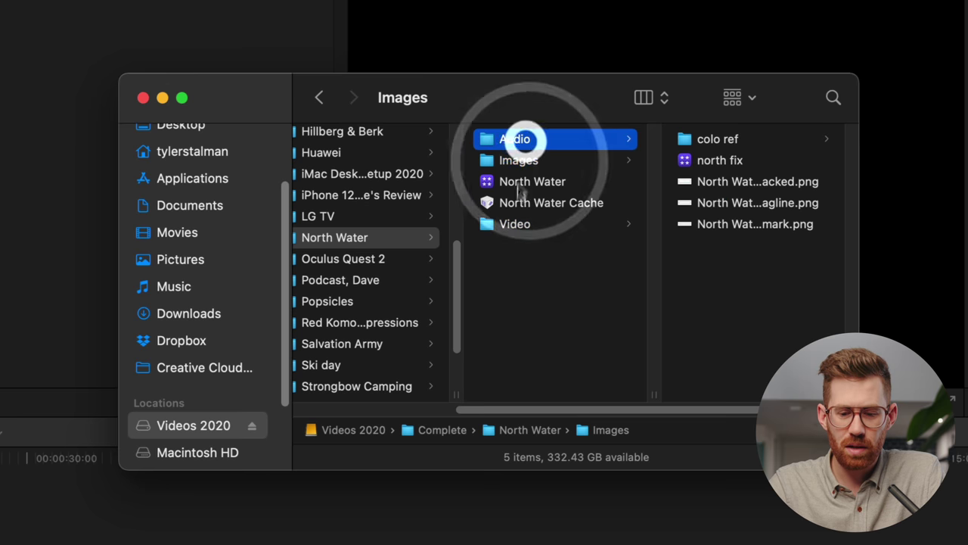
left_click(519, 221)
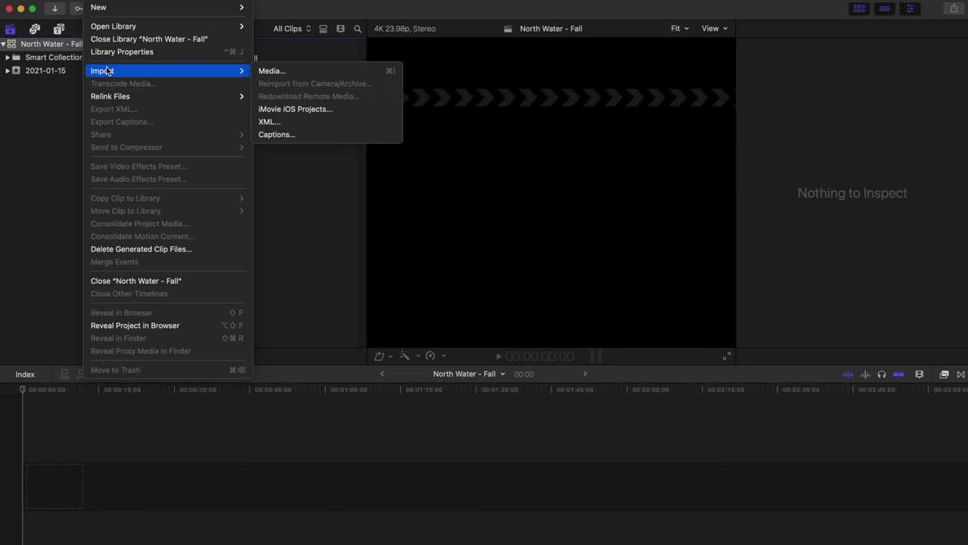
- Select the Audio, Images and Video folders for import with keywords from folder names
left_click(264, 70)
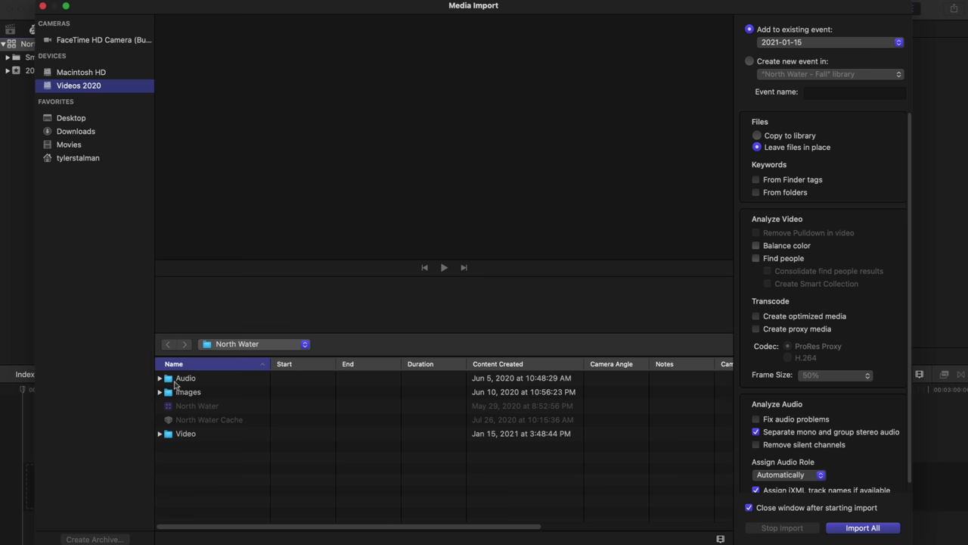
left_click(187, 382, "super")
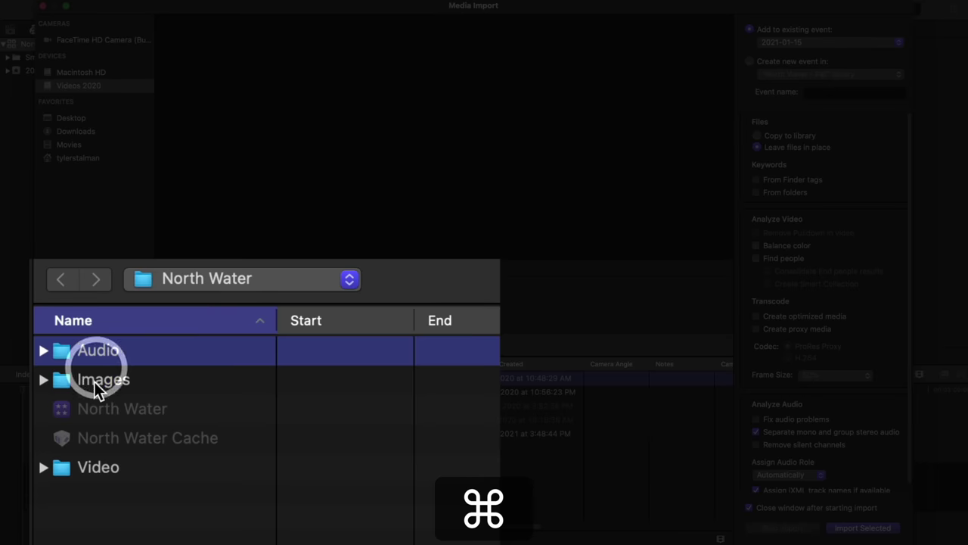
left_click(185, 392, "super")
left_click(182, 432, "super")
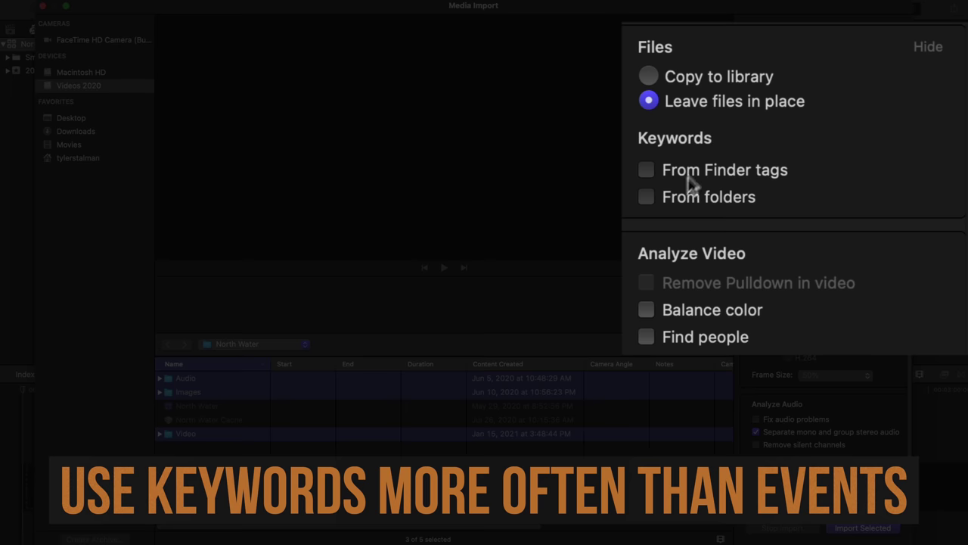
left_click(739, 193)
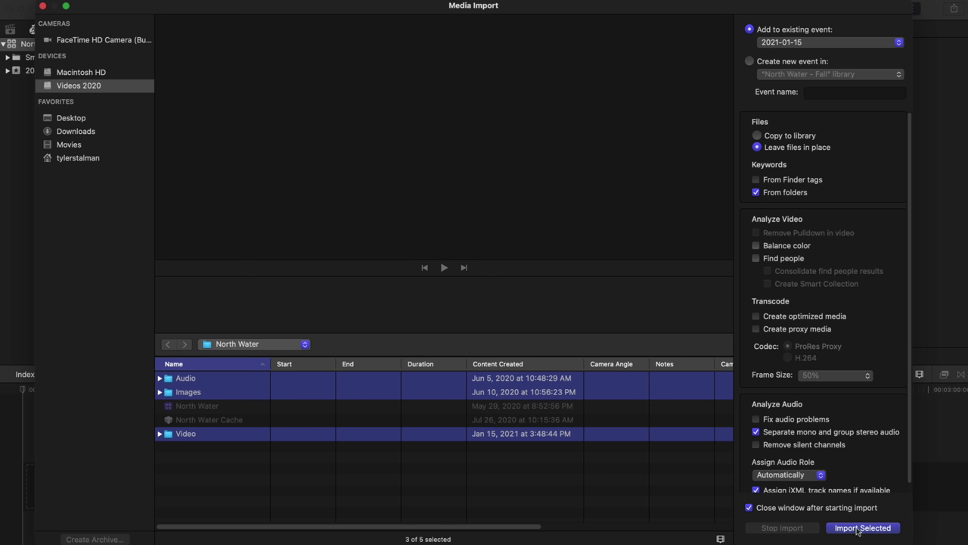
- Import the Audio, Images and Video folders and enlarge the clip browser
left_click(857, 527)
left_click_drag(334, 368, 333, 412)
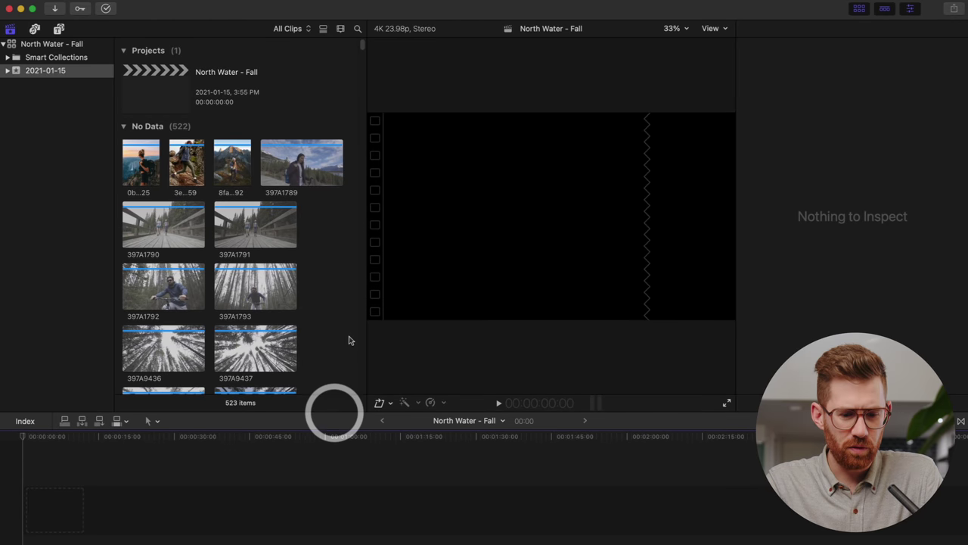
scroll(348, 340, "down", 5)
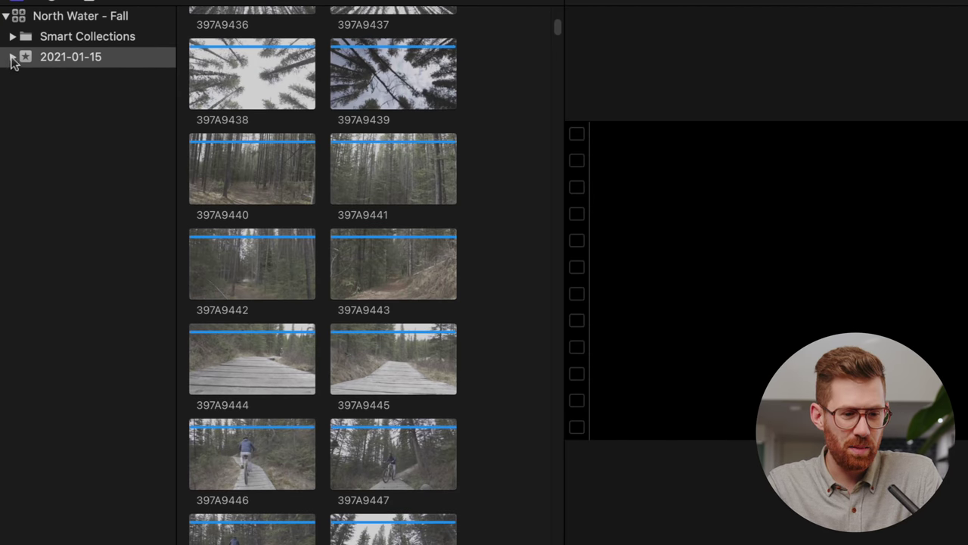
- Expand the 2021-01-15 event and rename it North Water
left_click(12, 58)
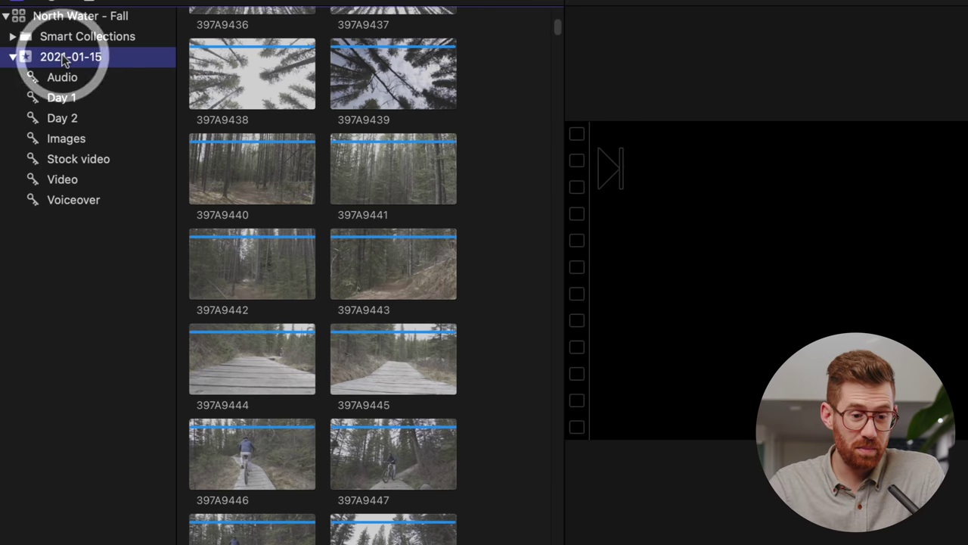
left_click(63, 57)
type("North Water")
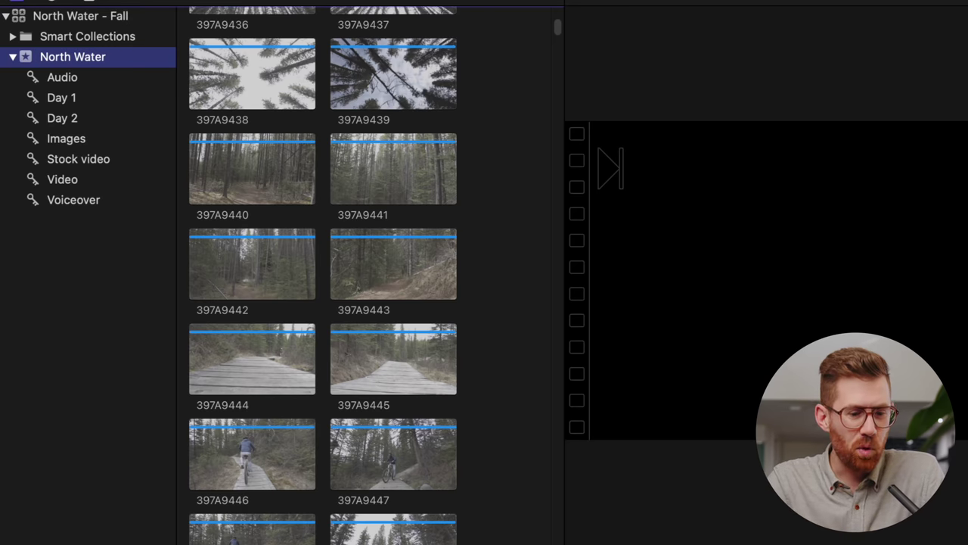
- Browse Day 1 and Day 2 clips, checking 397A1793, 397A1792 and 397A9436
left_click(66, 100)
left_click(72, 118)
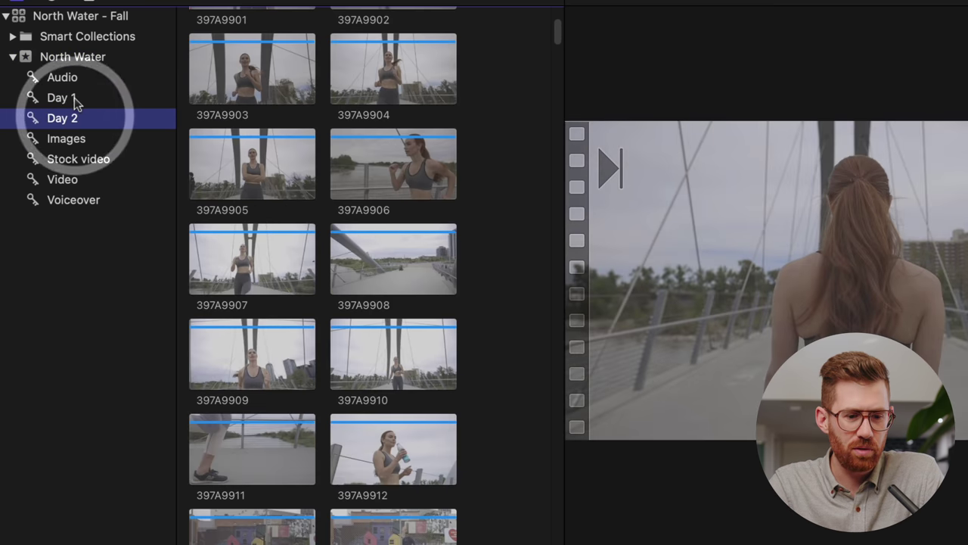
left_click(74, 99)
scroll(329, 124, "down", 2)
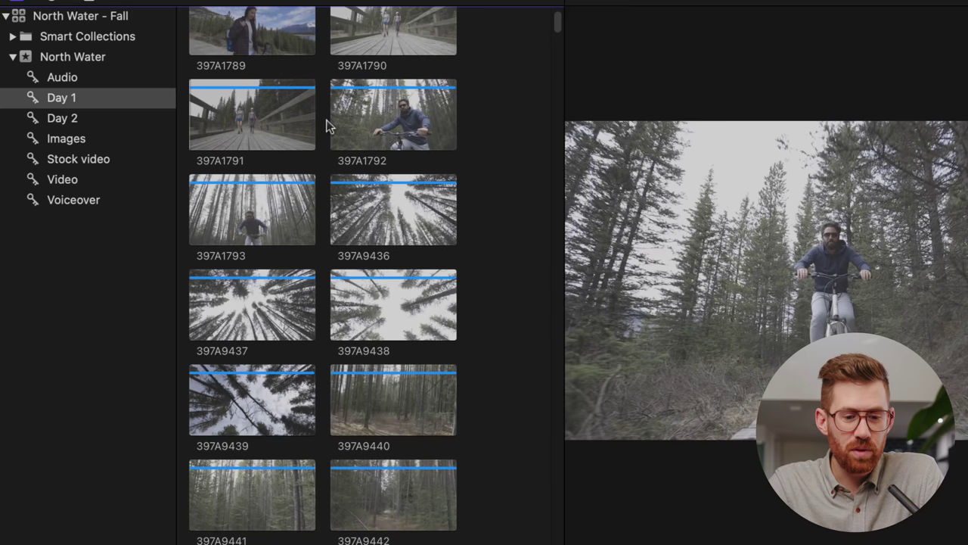
left_click(253, 223)
left_click(391, 118)
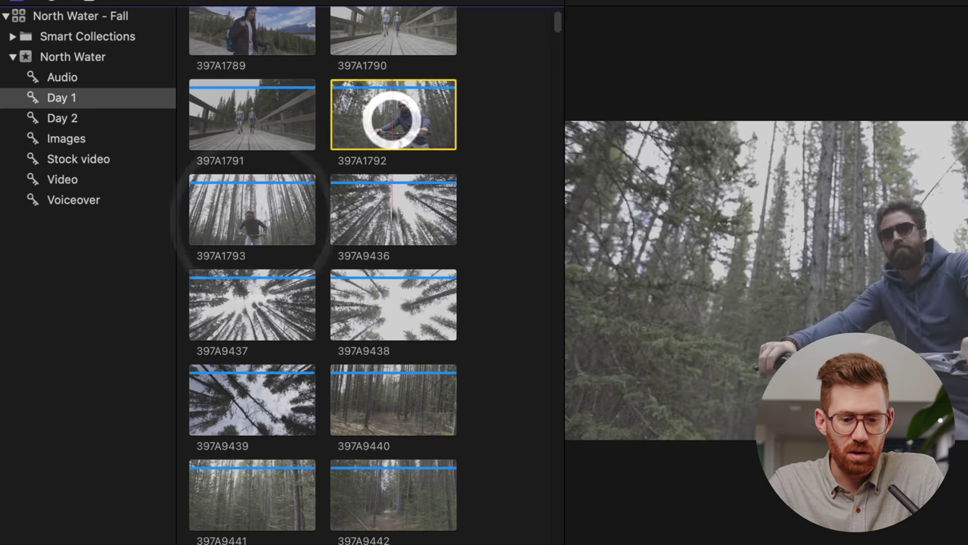
left_click(393, 217)
- Show Day 1 and Day 2 clips together and scroll through the 397A clips
scroll(275, 488, "down", 3)
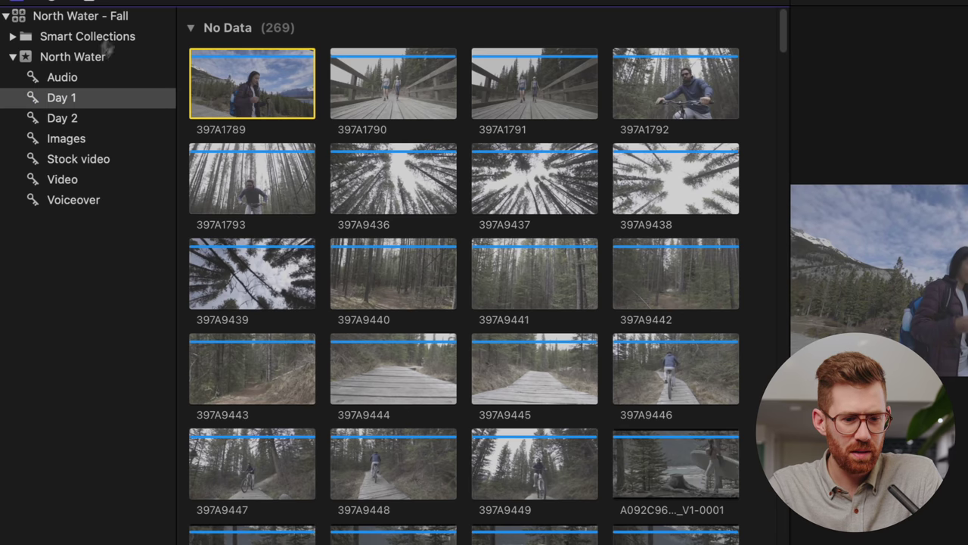
left_click(64, 121, "super")
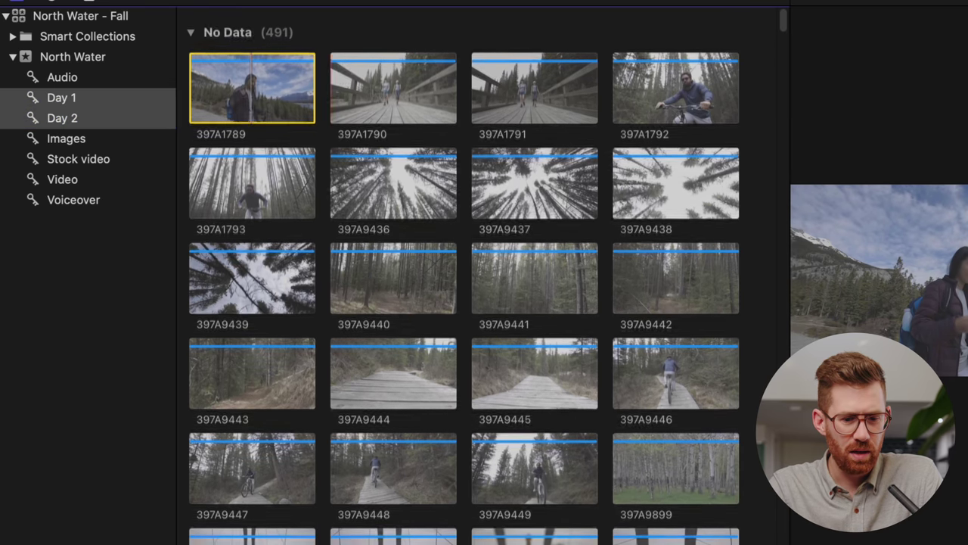
scroll(314, 224, "down", 15)
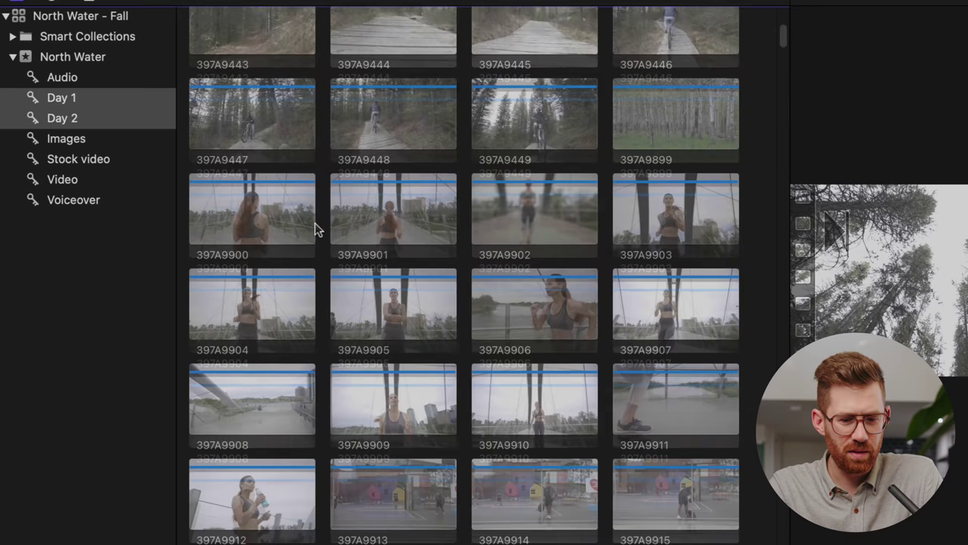
scroll(315, 222, "down", 5)
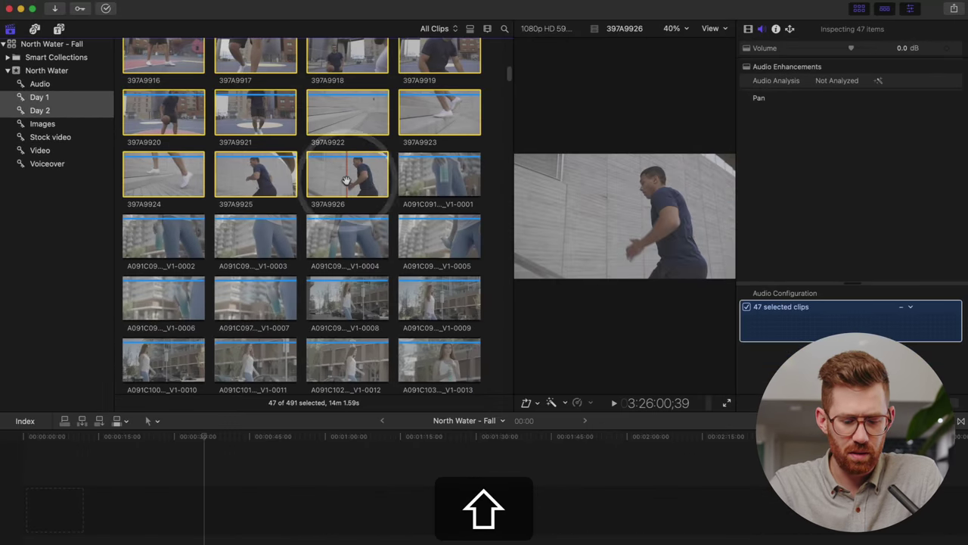
- Tag the selected 397A clips with the keyword Canon R
key("super+k")
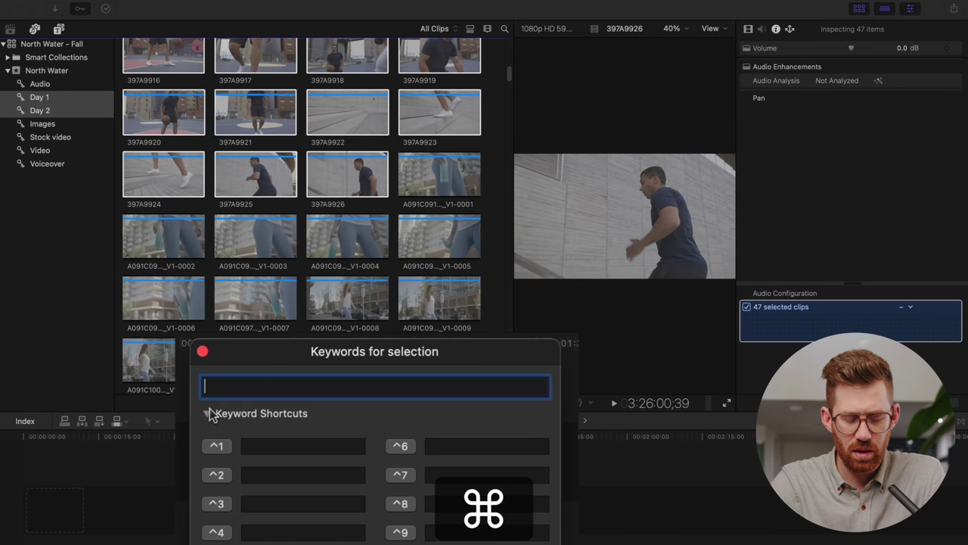
type("Canon R")
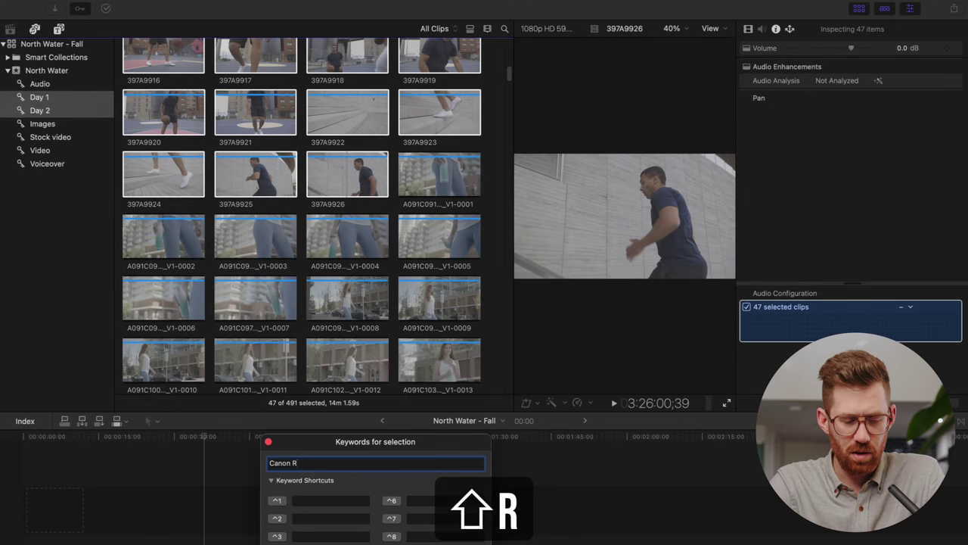
key("Return")
key("super+k")
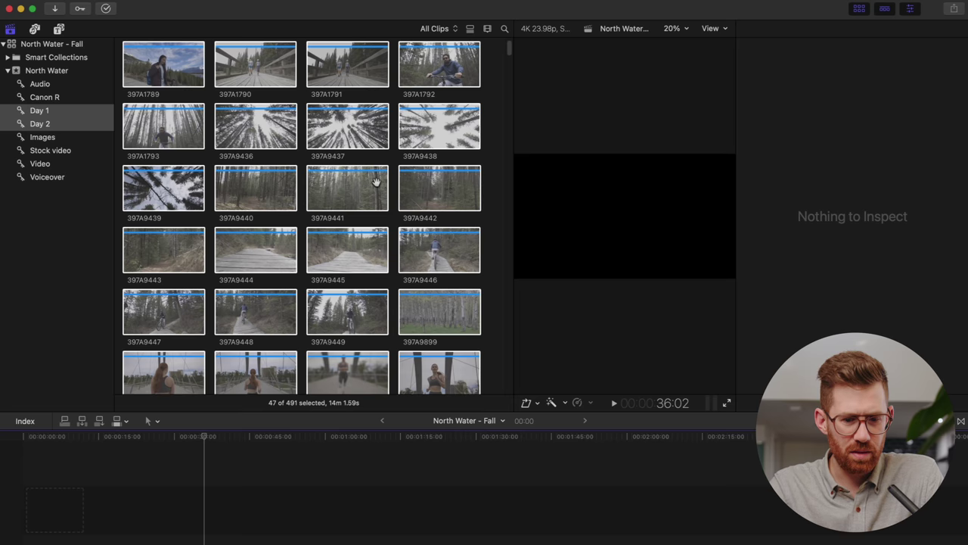
- Begin selecting the A091 clips from the other camera, starting at the first one
scroll(376, 182, "down", 20)
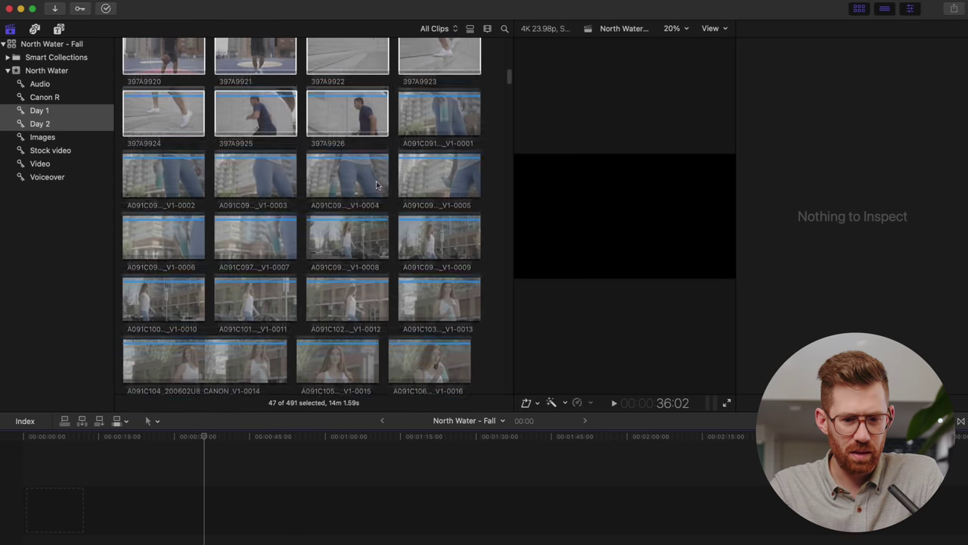
left_click(426, 104)
scroll(391, 275, "down", 10)
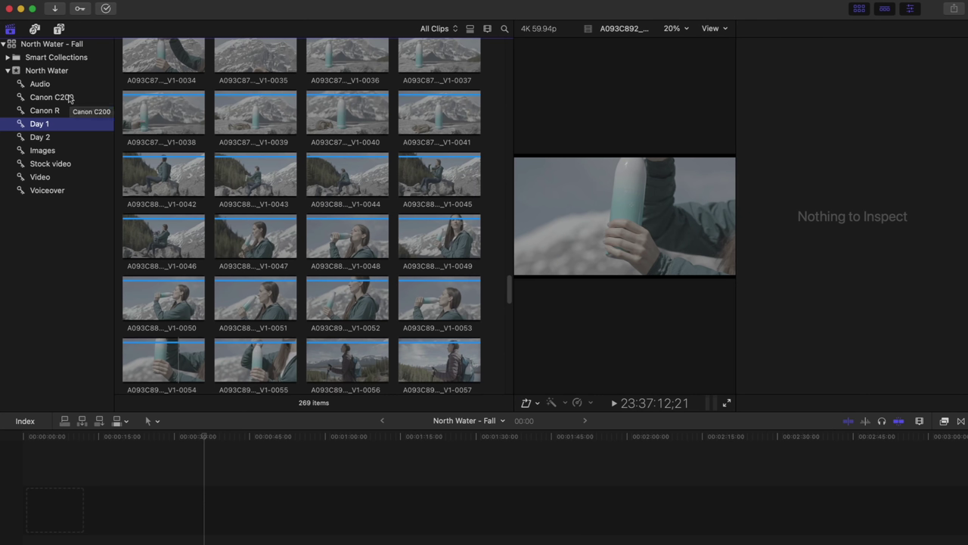
- Select all clips in the Canon C200 collection and set their Camera LUT to Stalman - C-Log2
left_click(69, 98)
left_click(197, 105)
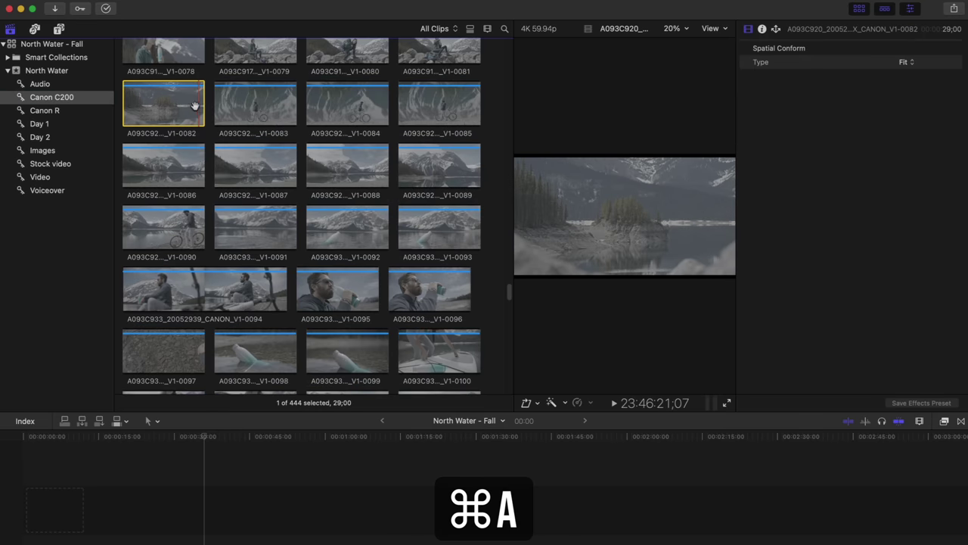
key("super+a")
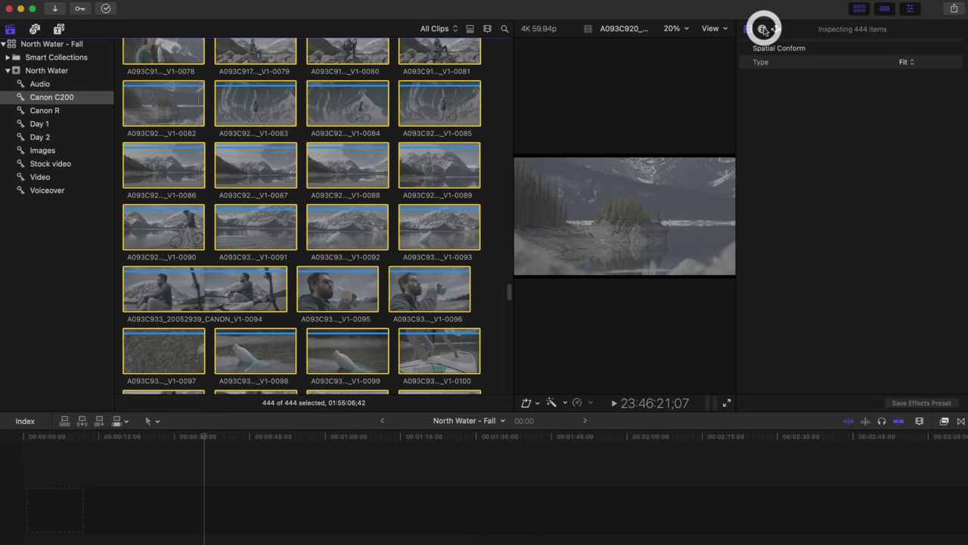
left_click(762, 28)
scroll(877, 369, "down", 1)
left_click(877, 272)
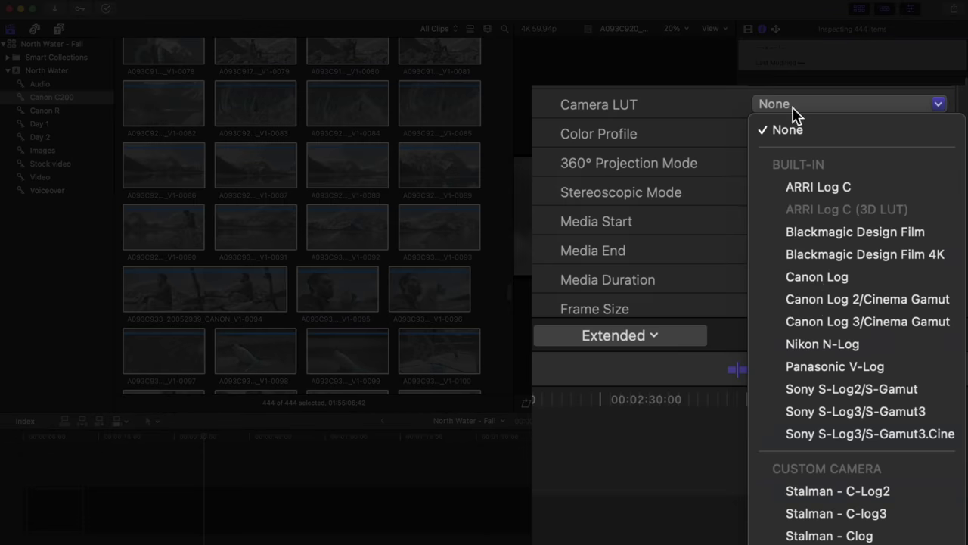
left_click(859, 497)
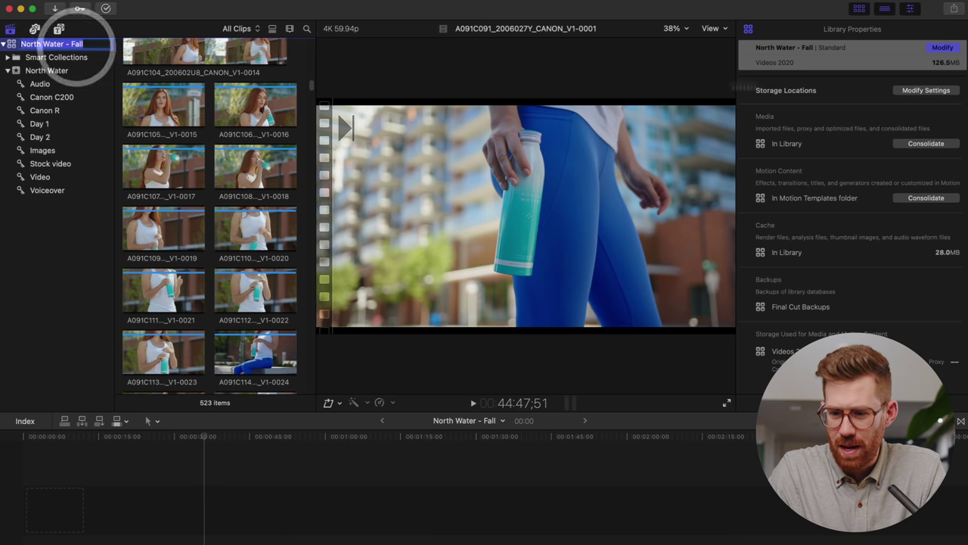
- Set the library's media storage location to the Video folder
left_click(900, 92)
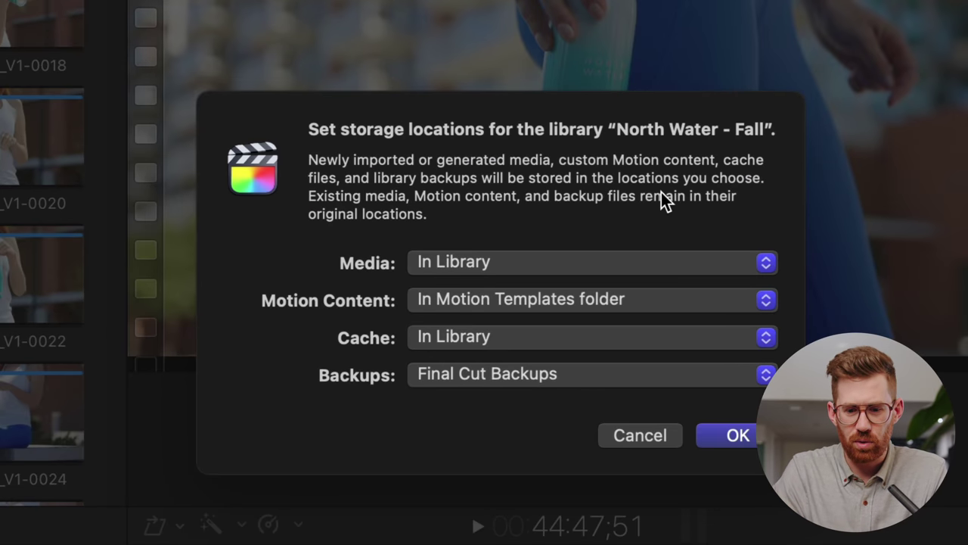
left_click(474, 271)
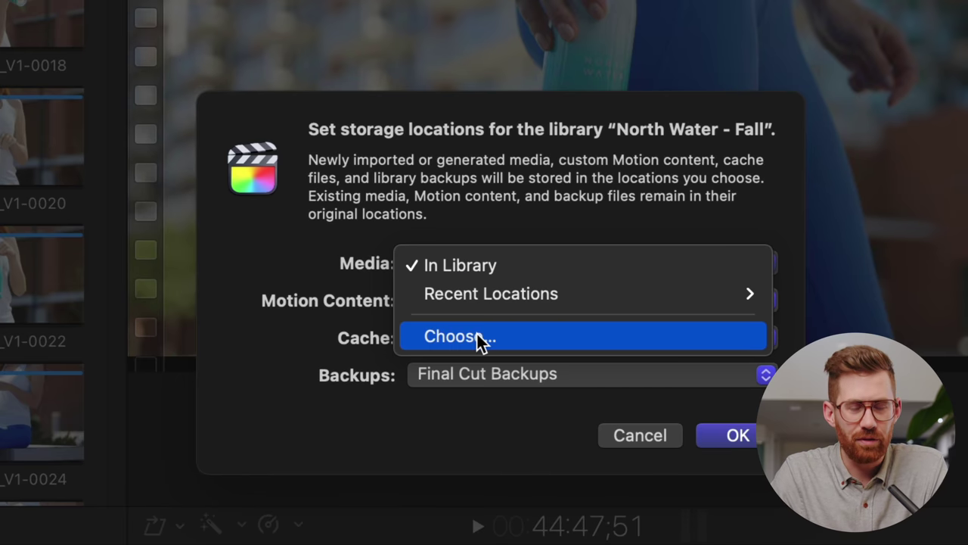
left_click(473, 268)
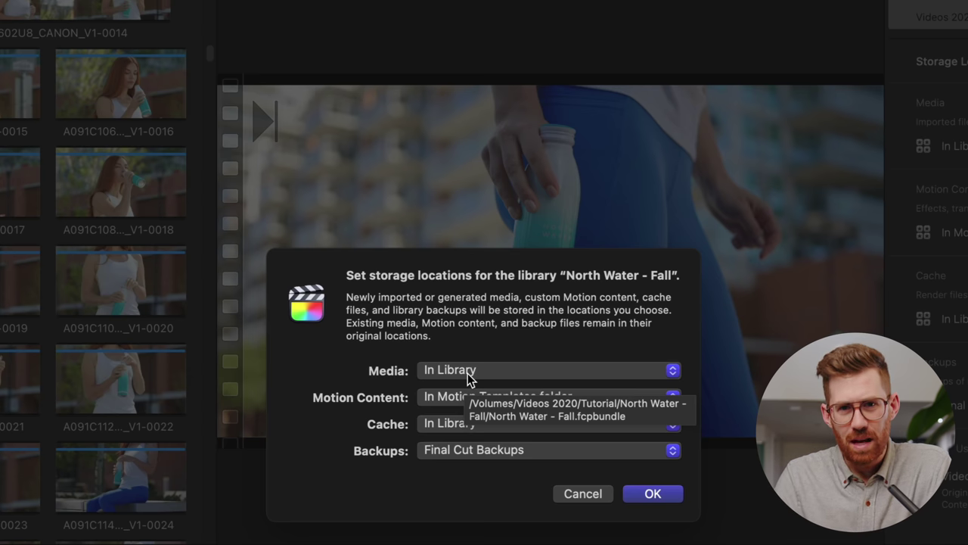
left_click(468, 370)
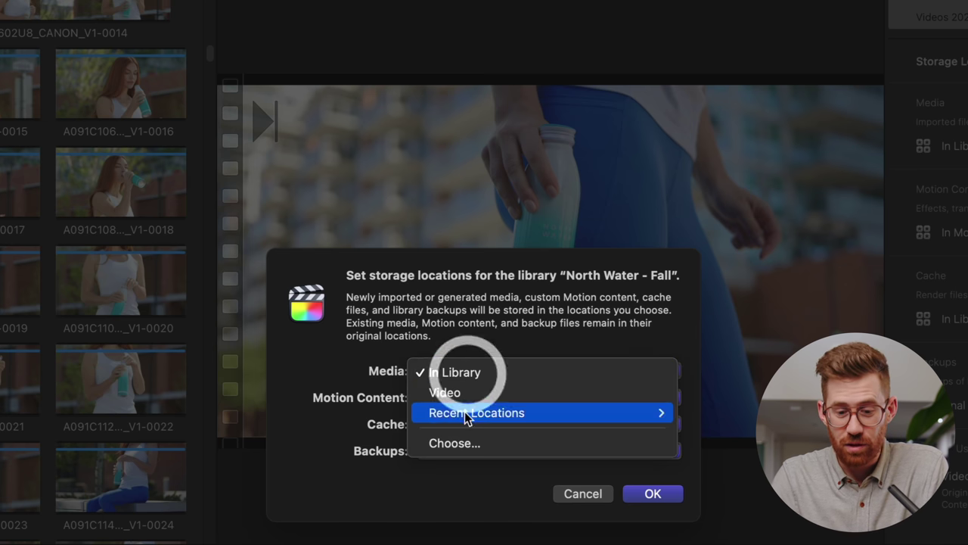
left_click(455, 443)
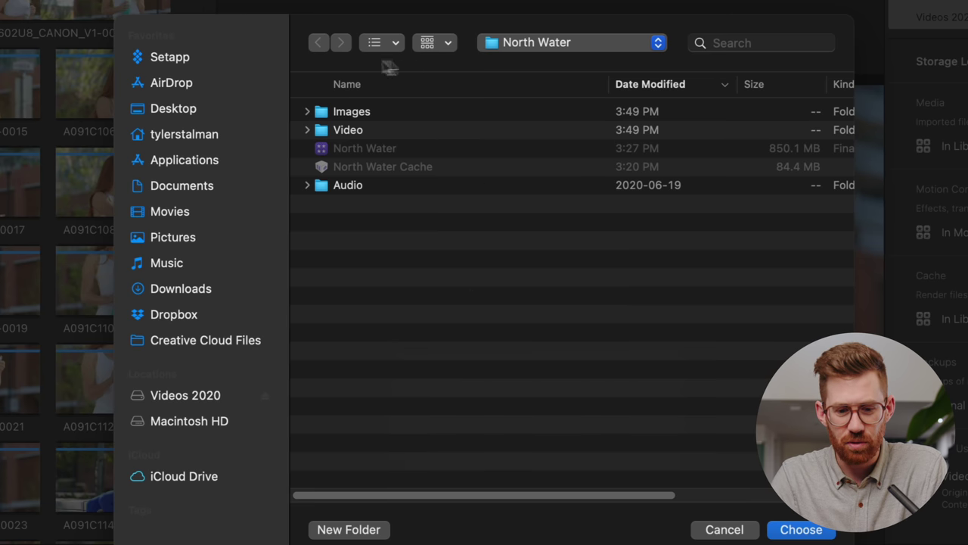
left_click(348, 129)
key("Return")
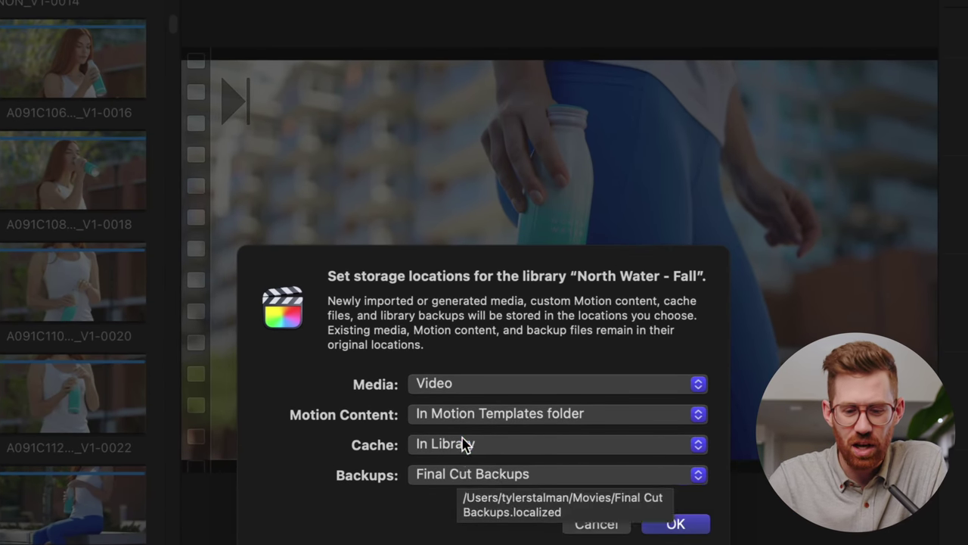
- Set the cache location to the North Water - Fall folder and apply the storage settings
left_click(461, 425)
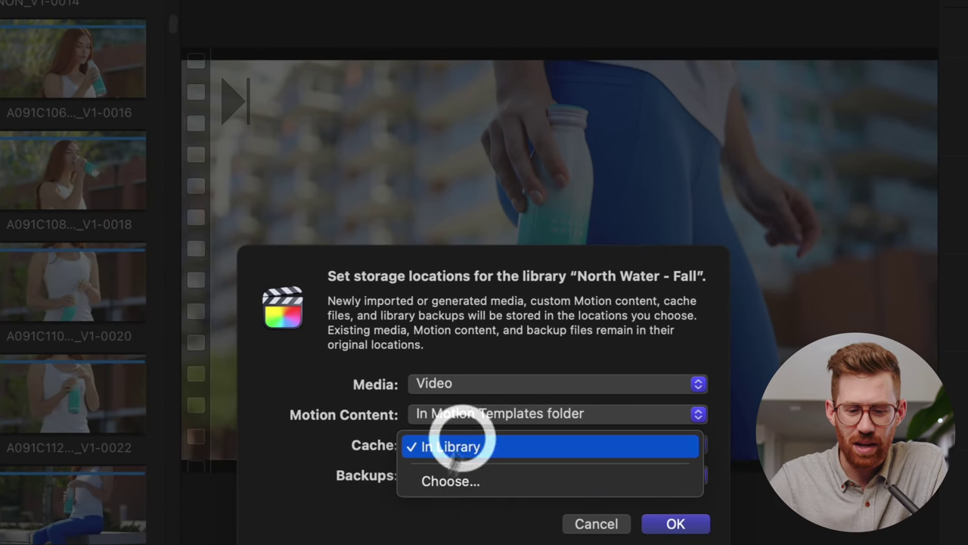
left_click(448, 484)
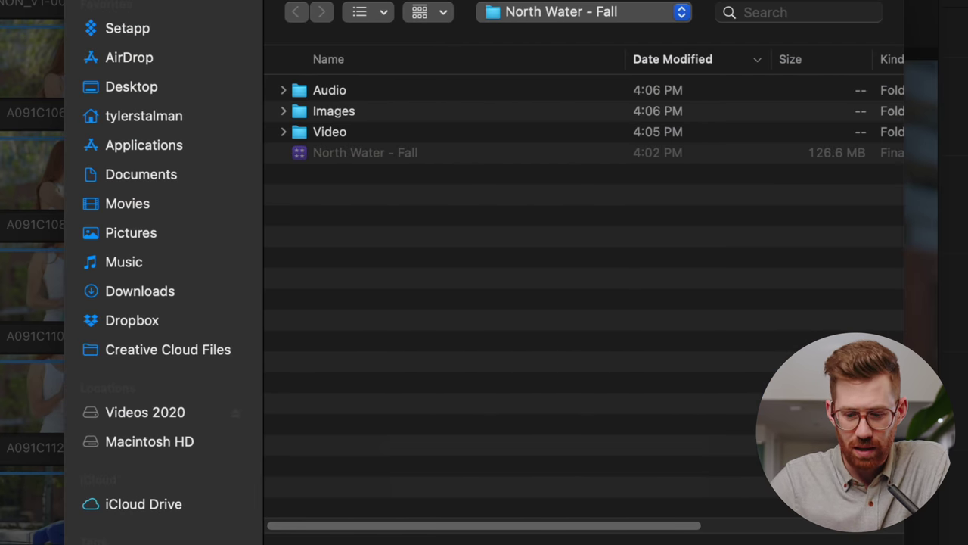
key("Return")
left_click(677, 524)
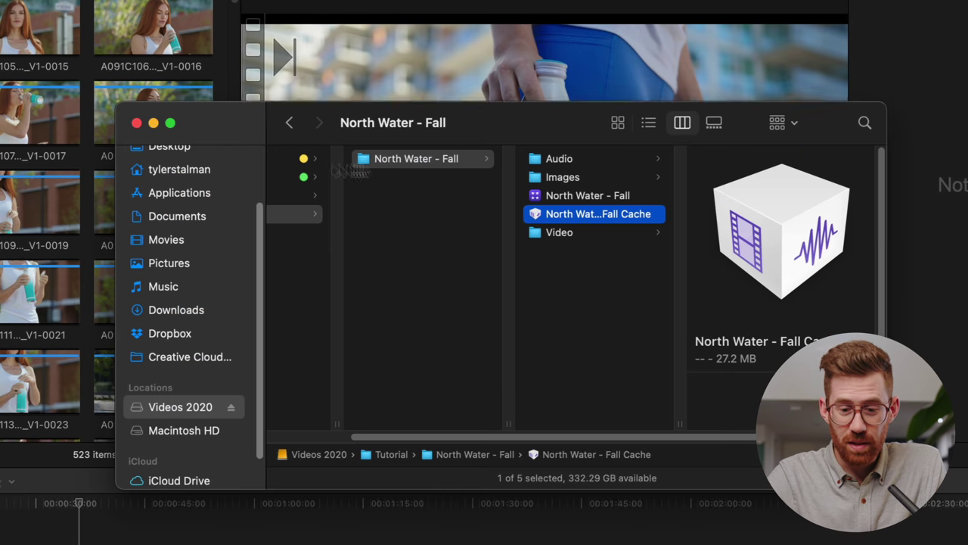
- Select the North Water - Fall Cache file in Finder to see its 27.2 MB size
left_click(571, 279)
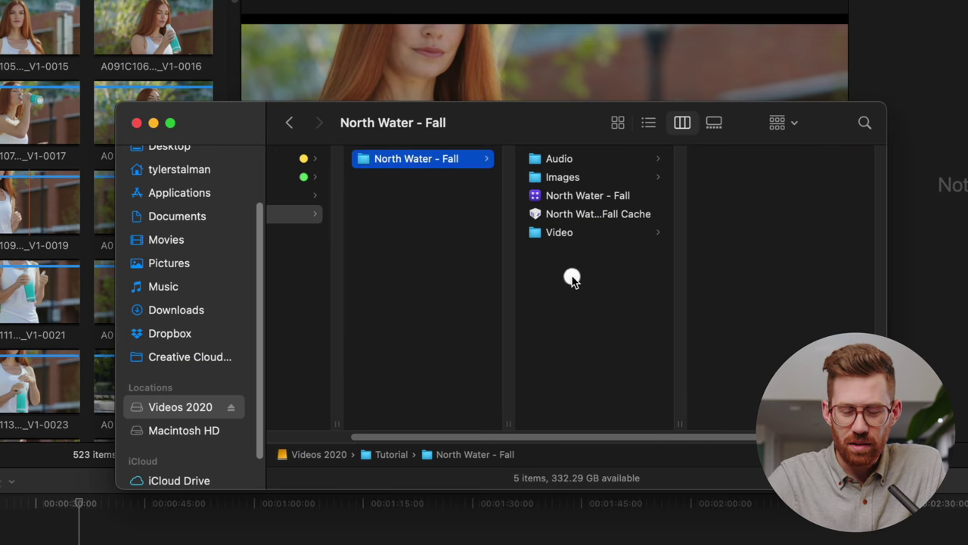
left_click(629, 215)
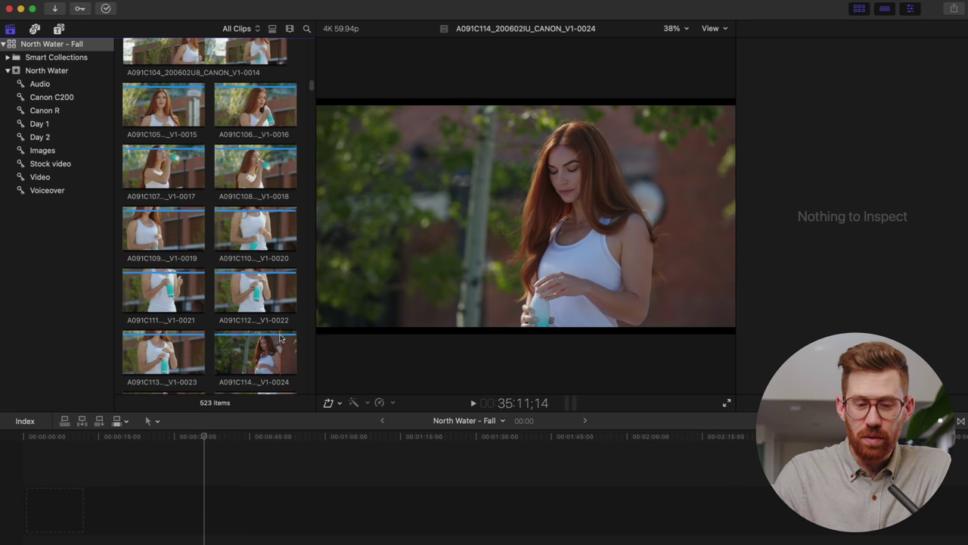
- Open Media Import set to leave files in place, with optimized and proxy media unticked
left_click(103, 3)
mouse_move(127, 75)
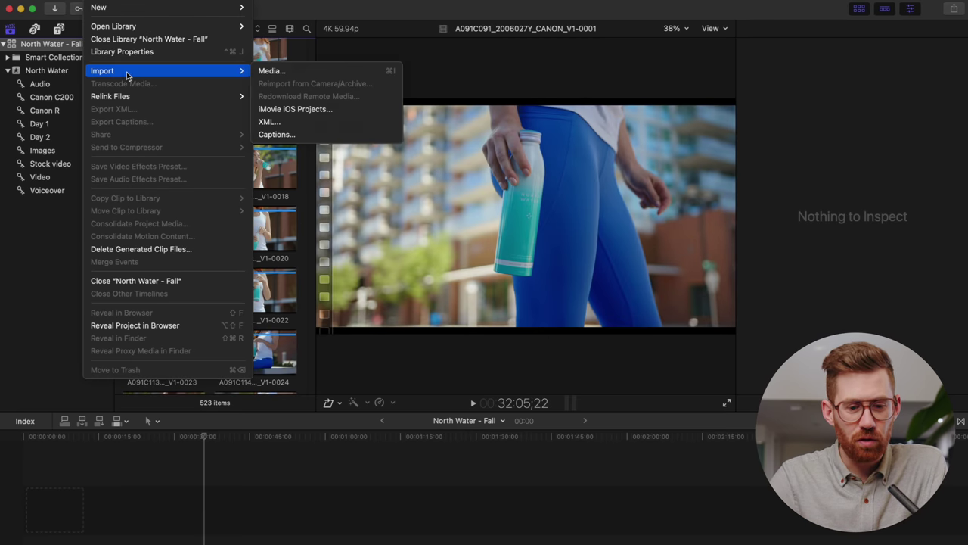
left_click(342, 72)
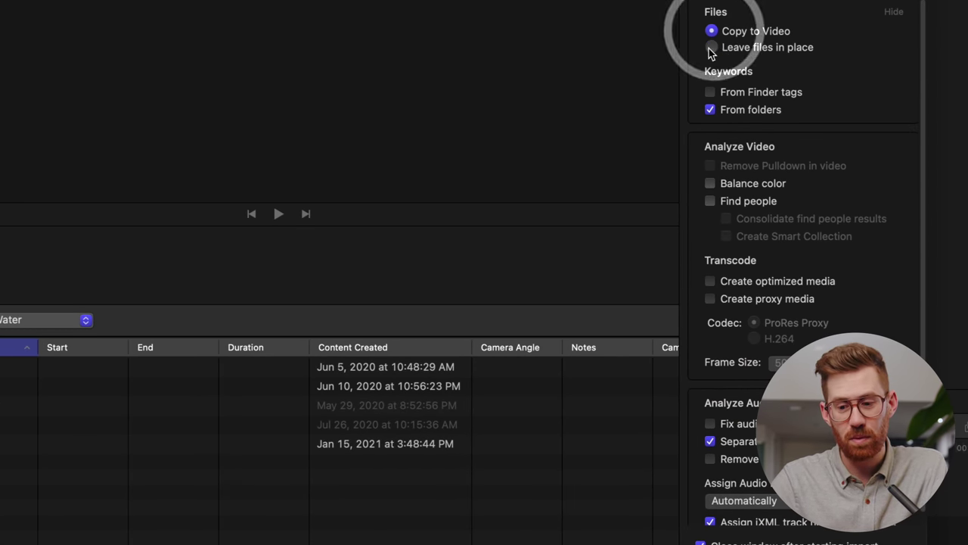
left_click(711, 49)
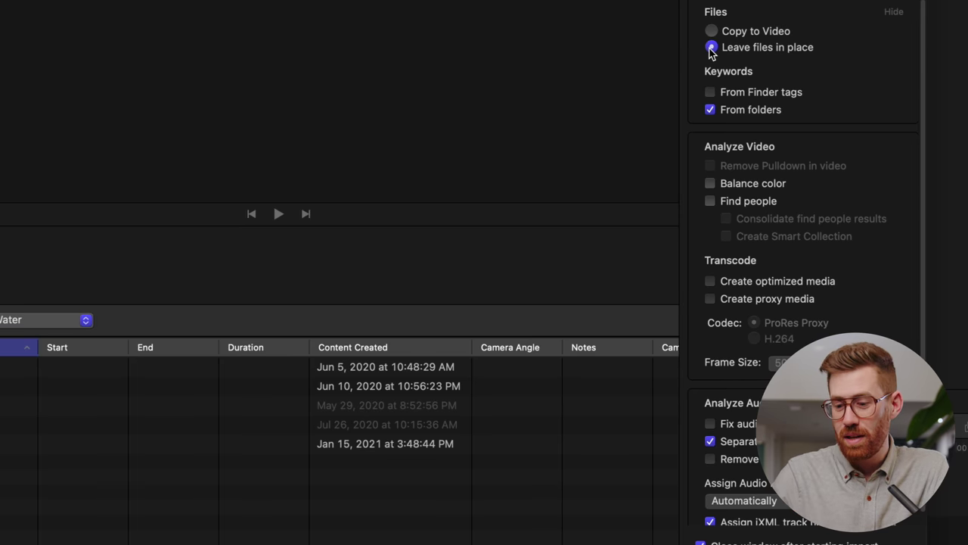
left_click(711, 281)
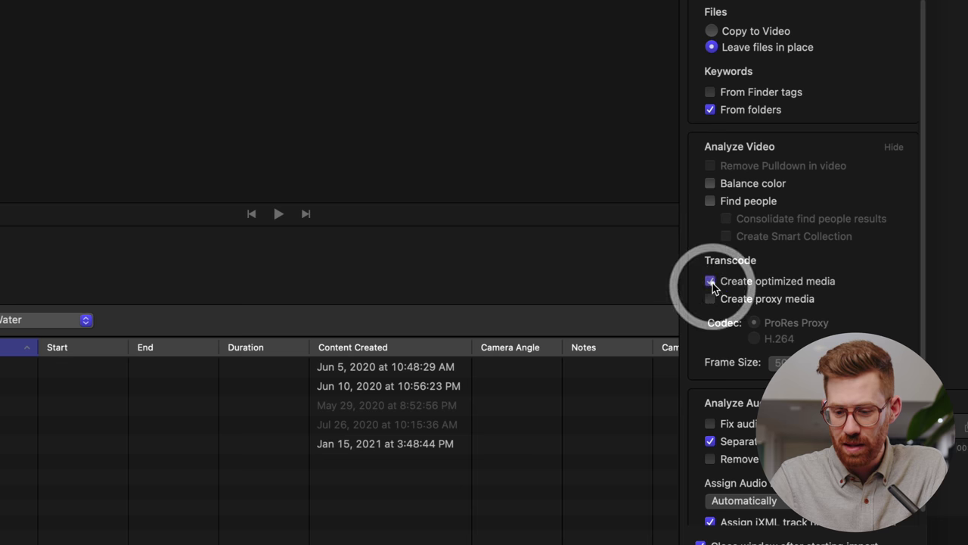
left_click(711, 281)
left_click(711, 298)
left_click(711, 299)
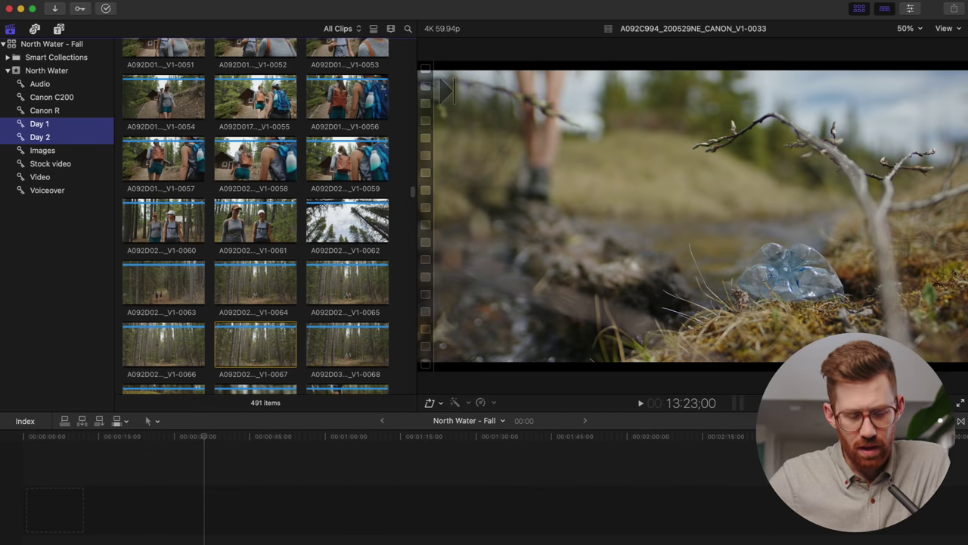
- Preview hiking clip 0058, then set a 02;45 in/out range on clip A091C141_2006020Z_CANON_V1-0051
left_click(230, 161)
scroll(227, 189, "up", 2)
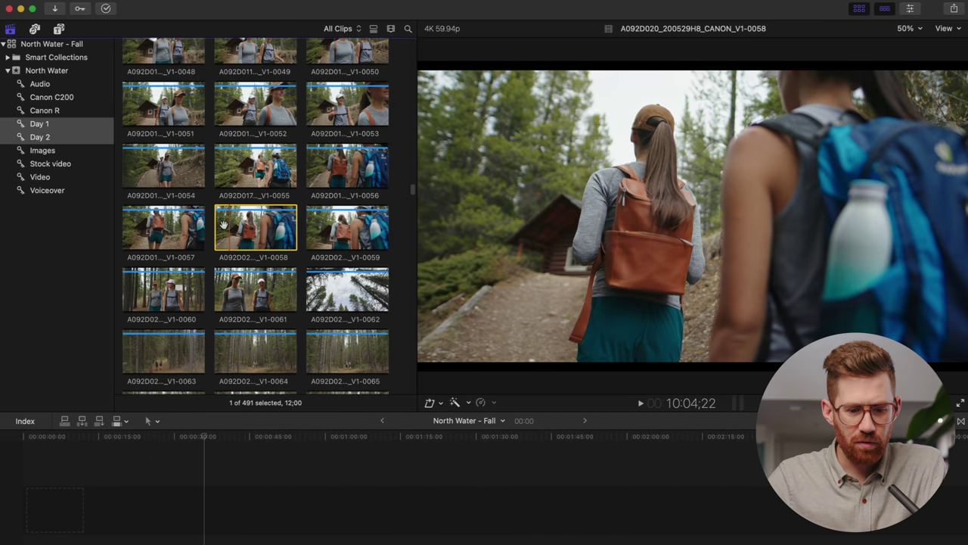
key("space")
scroll(250, 219, "up", 20)
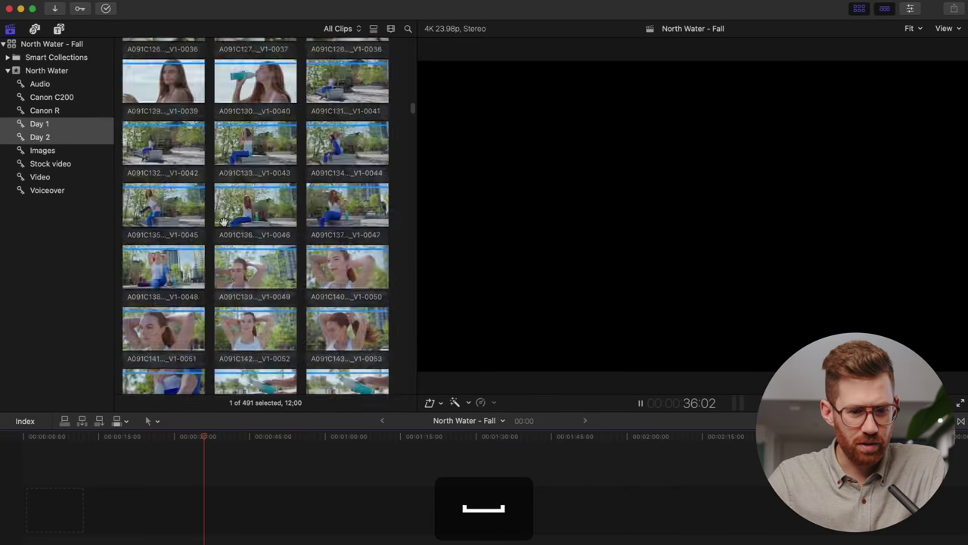
left_click(121, 62)
key("space")
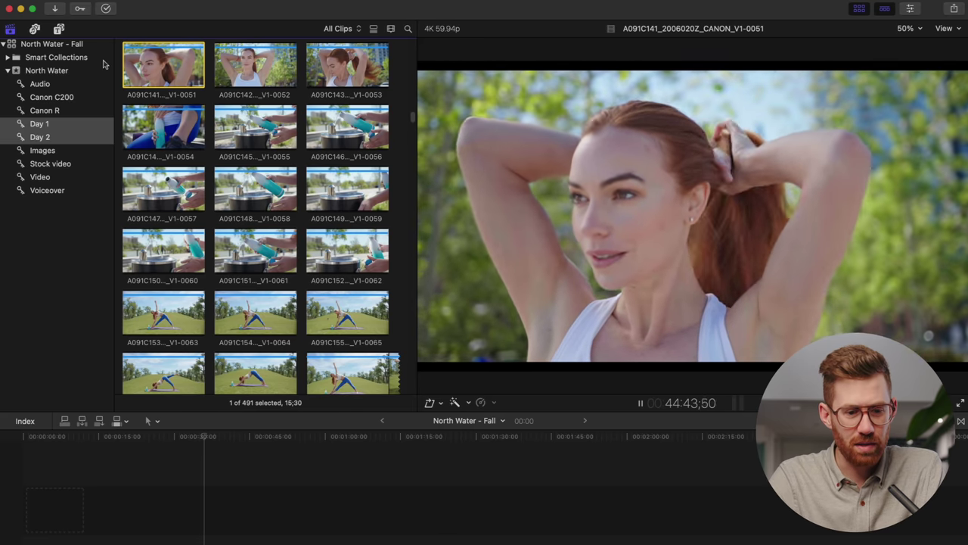
key("i")
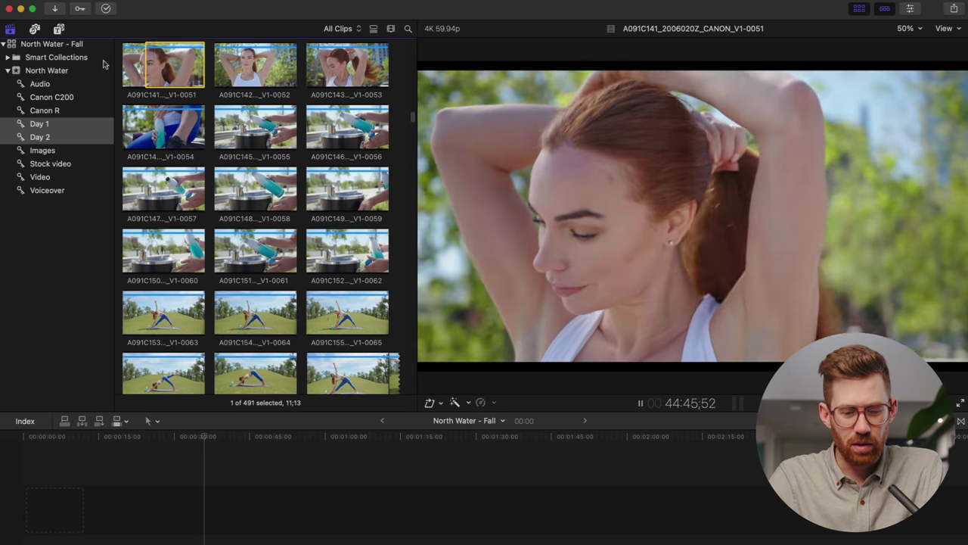
key("o")
key("space")
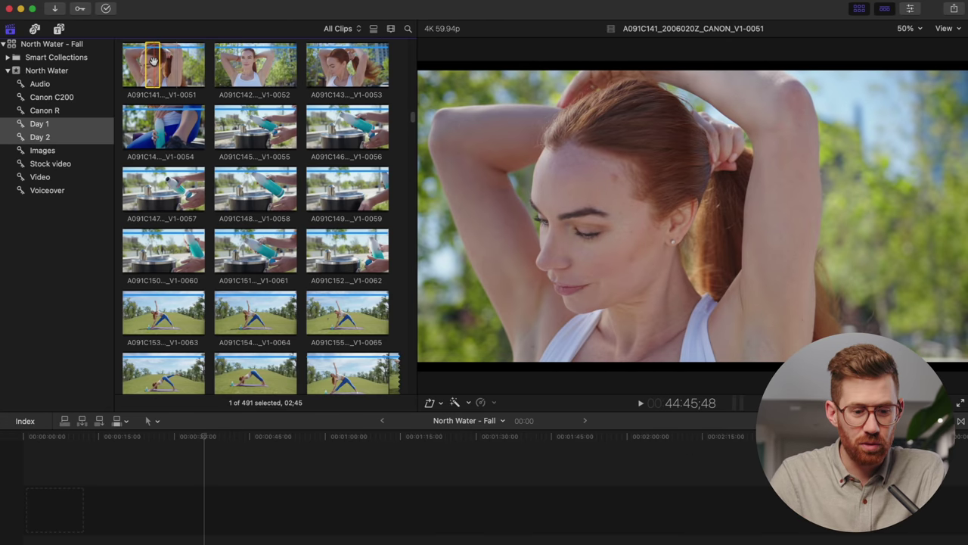
- Test adding the range to the timeline, undo both edits, and mark the 0051 range as a favorite
left_click_drag(126, 442, 79, 520)
key("super+z")
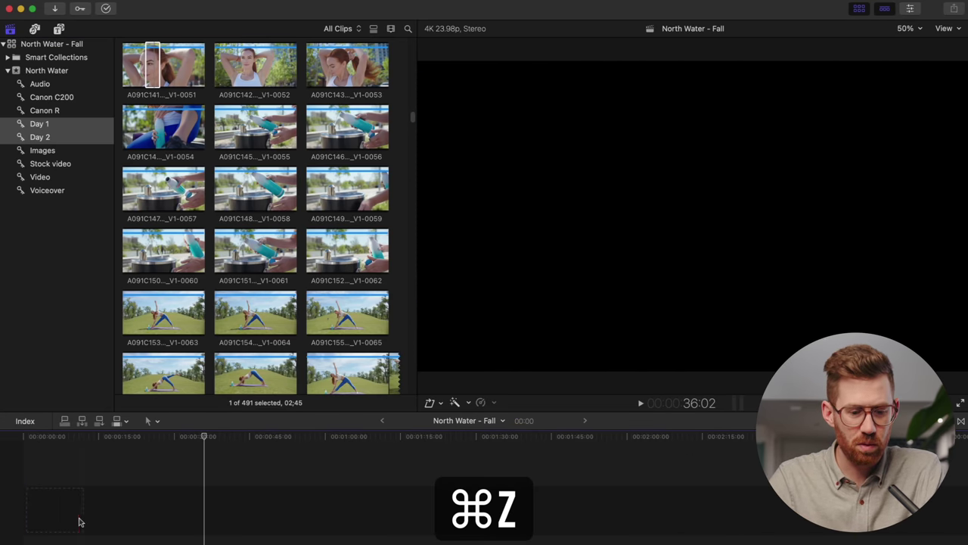
key("e")
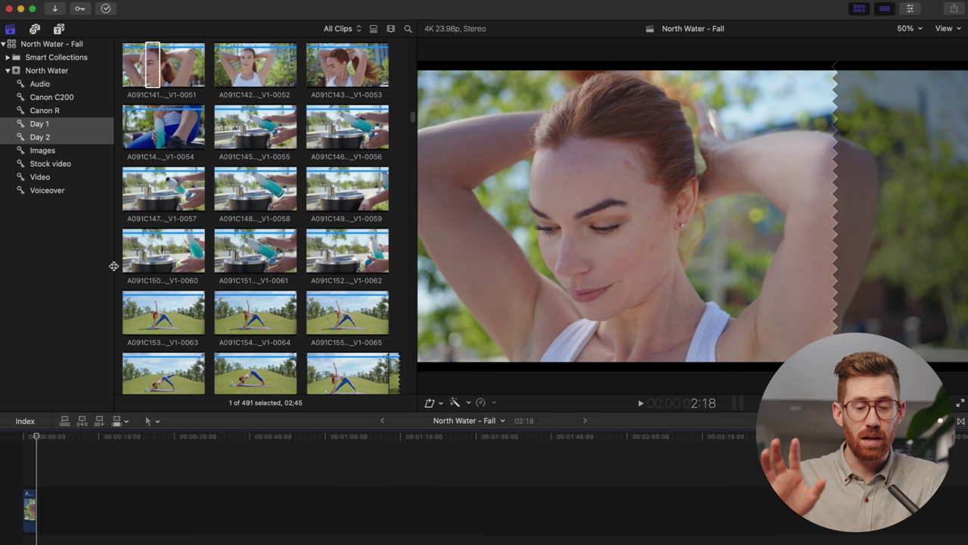
key("super+z")
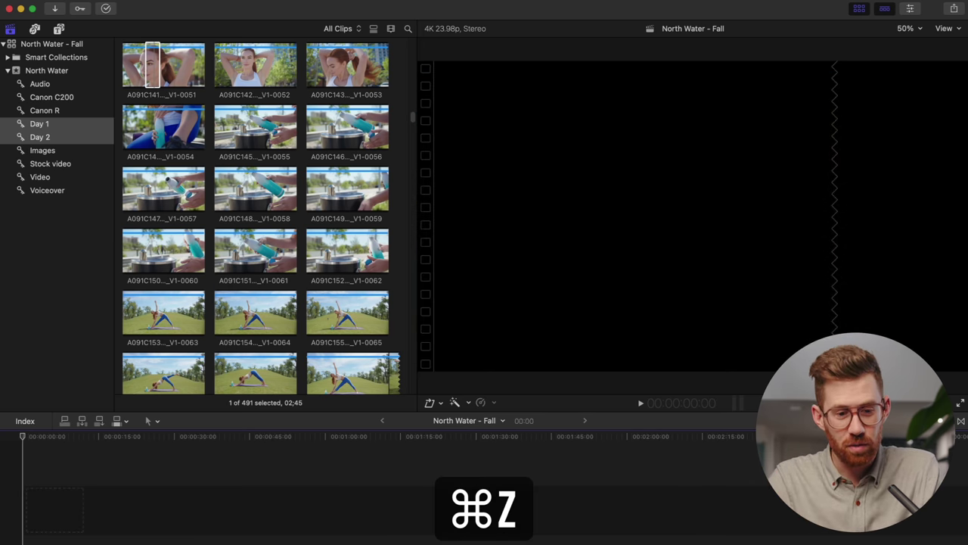
left_click(150, 59)
key("f")
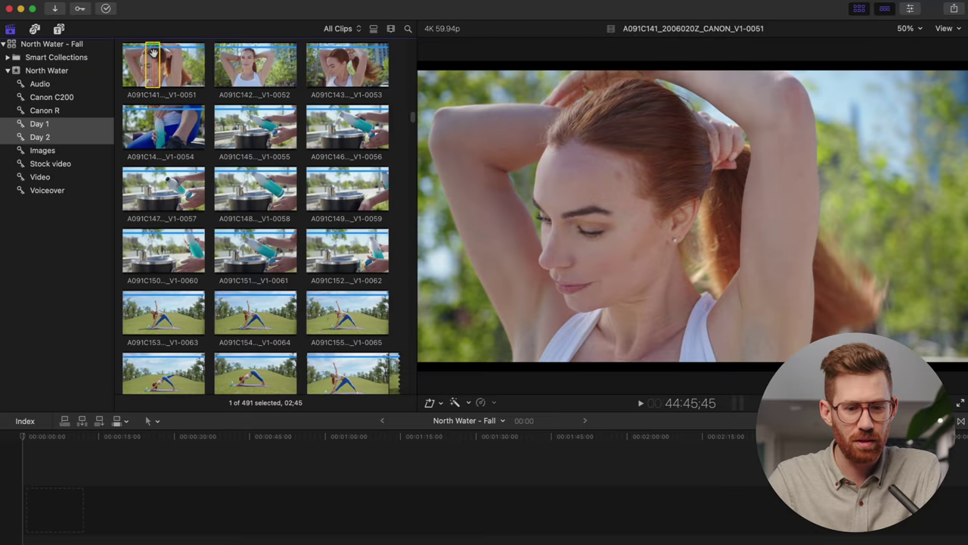
- Preview clip 0052 and mark the stretching clip 0053 as a favorite
left_click(235, 64)
key("space")
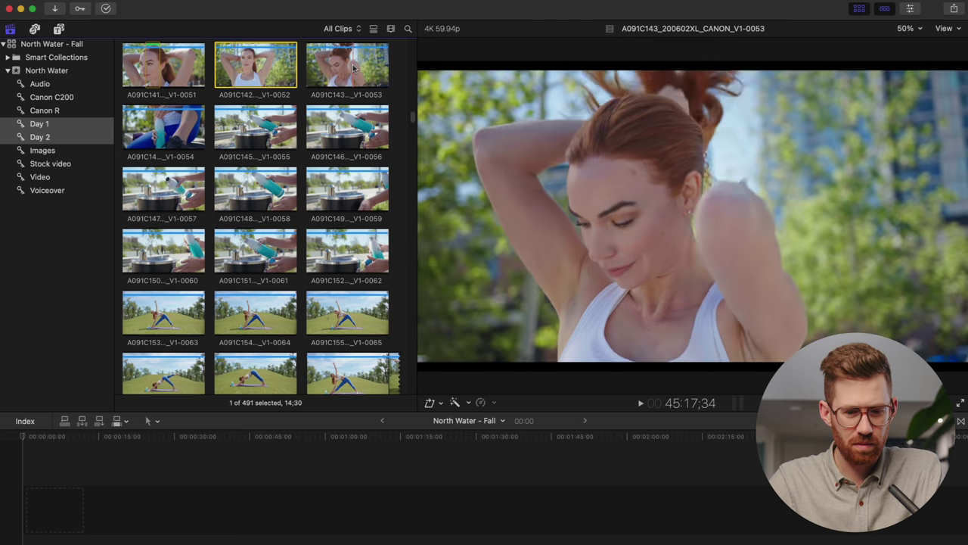
left_click(336, 67)
key("f")
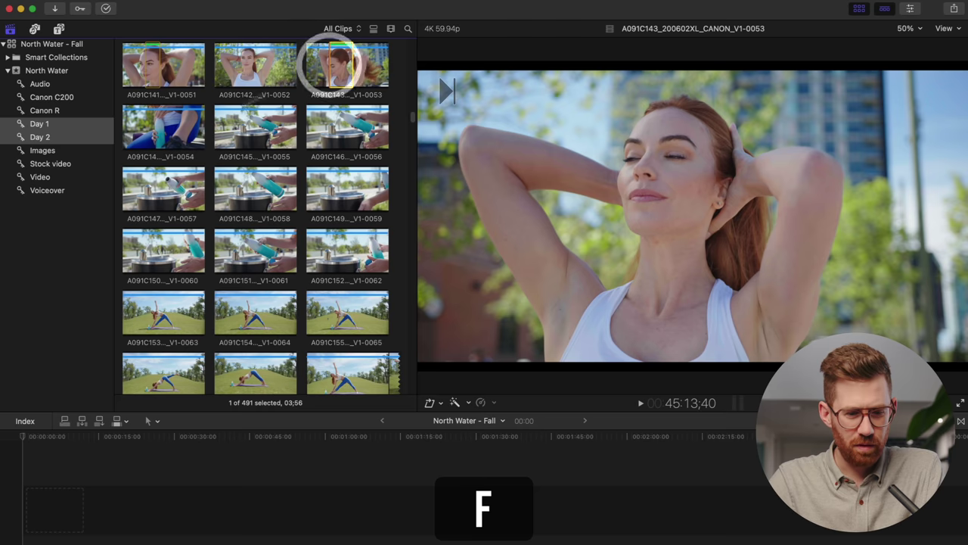
- Set an in/out range partway into water-bottle clip 0054 and mark it as a favorite
left_click(155, 142)
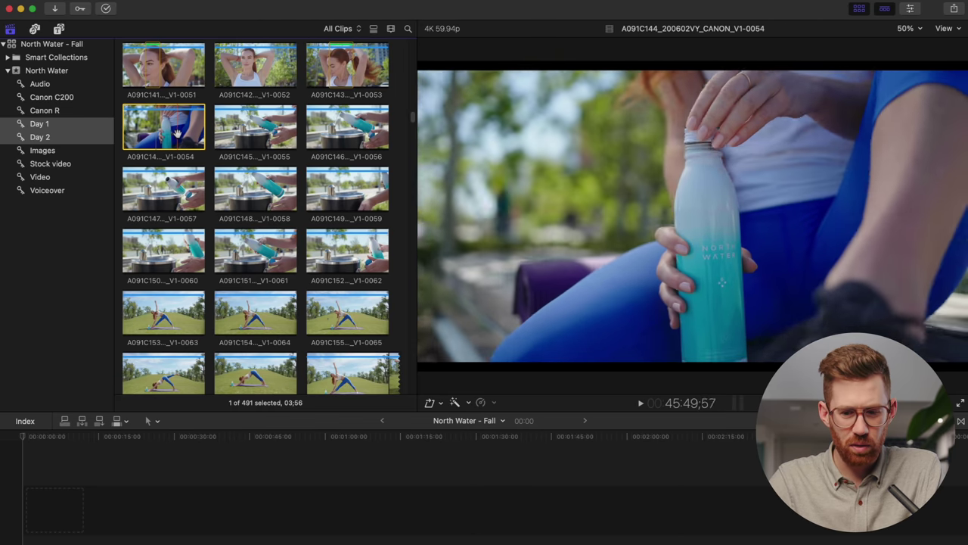
left_click_drag(176, 133, 178, 136)
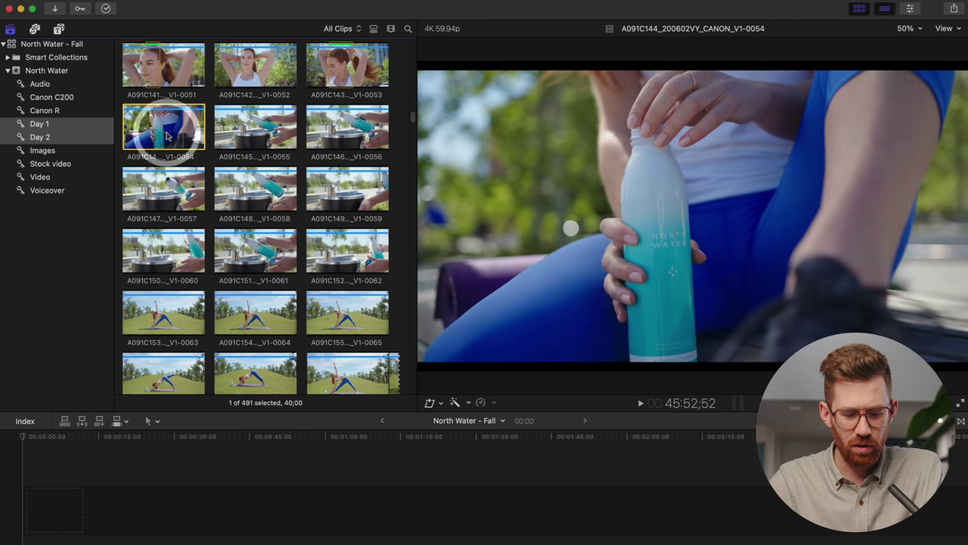
key("i")
left_click(161, 127)
key("i")
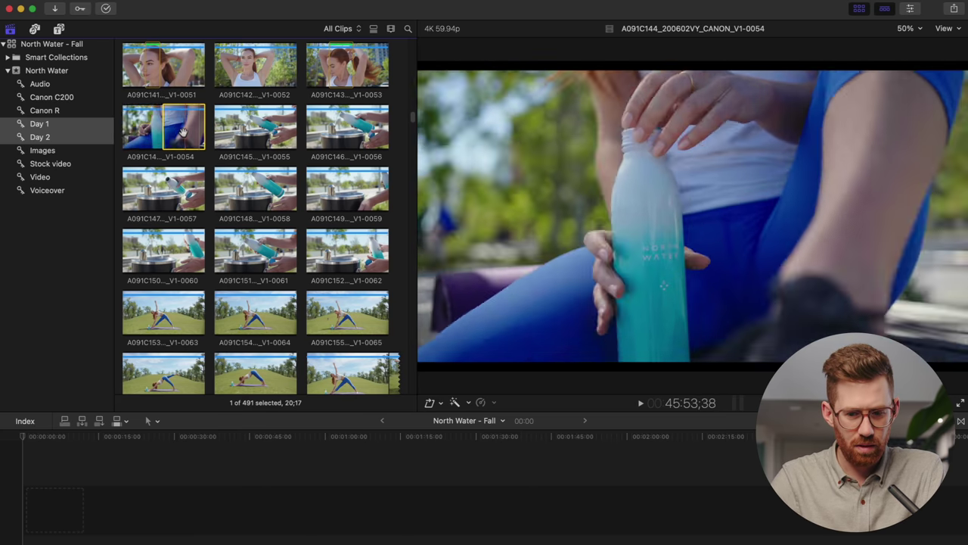
key("o")
key("f")
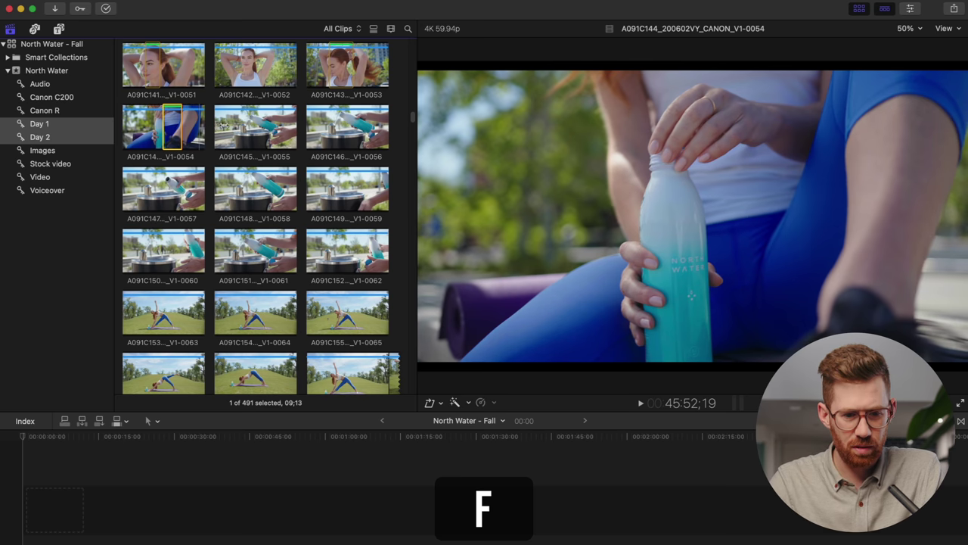
- Preview water-pouring clip 0055, favorite a range on yoga clip 0063, and preview a range on 0065
left_click(234, 131)
key("space")
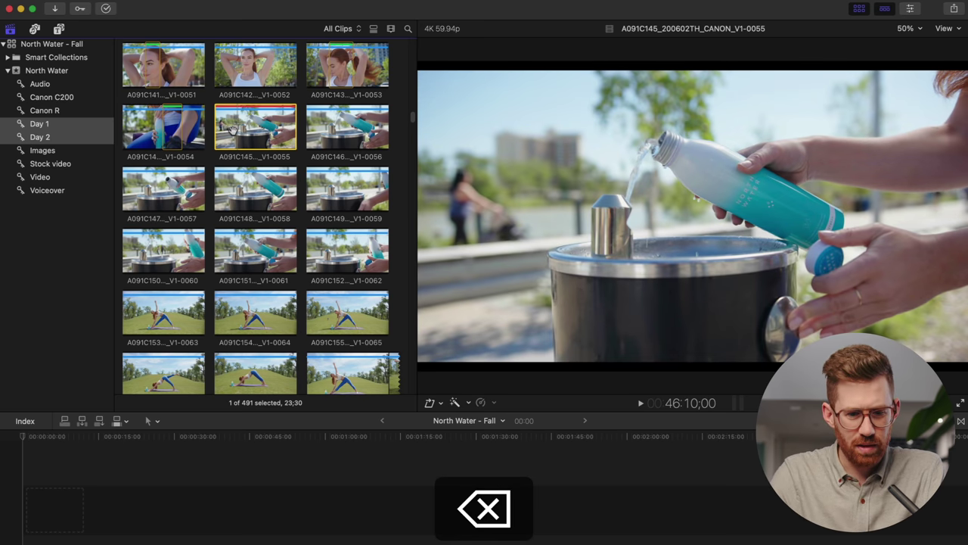
scroll(189, 140, "down", 5)
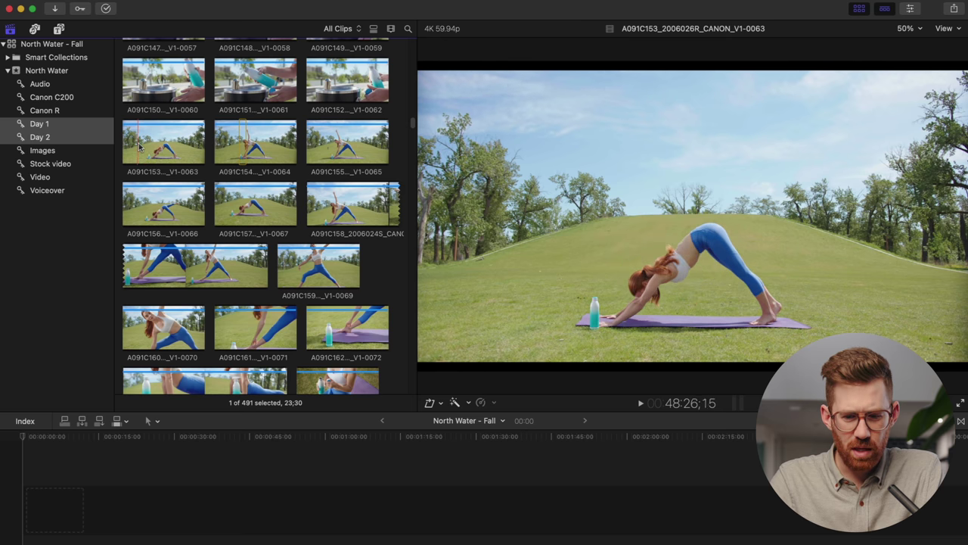
left_click_drag(142, 147, 172, 145)
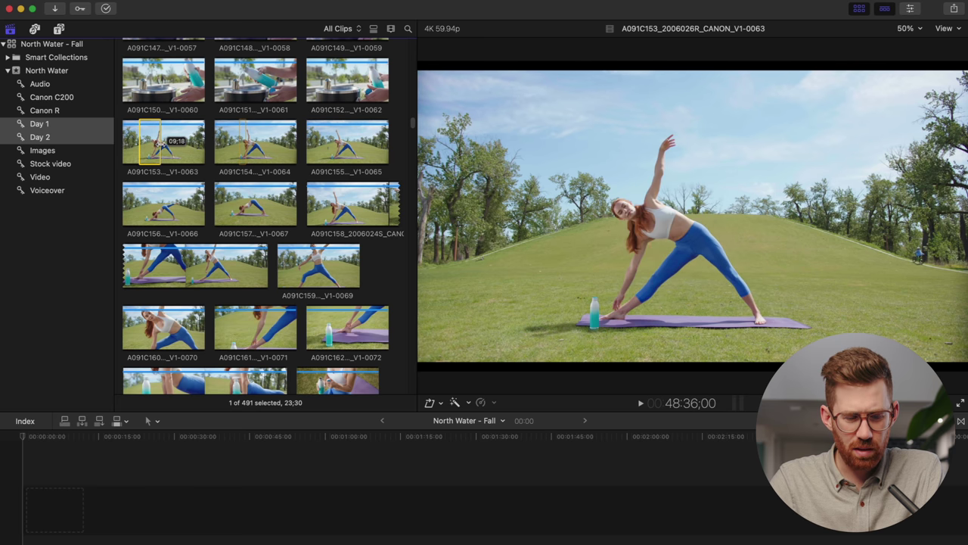
key("f")
left_click_drag(320, 144, 353, 142)
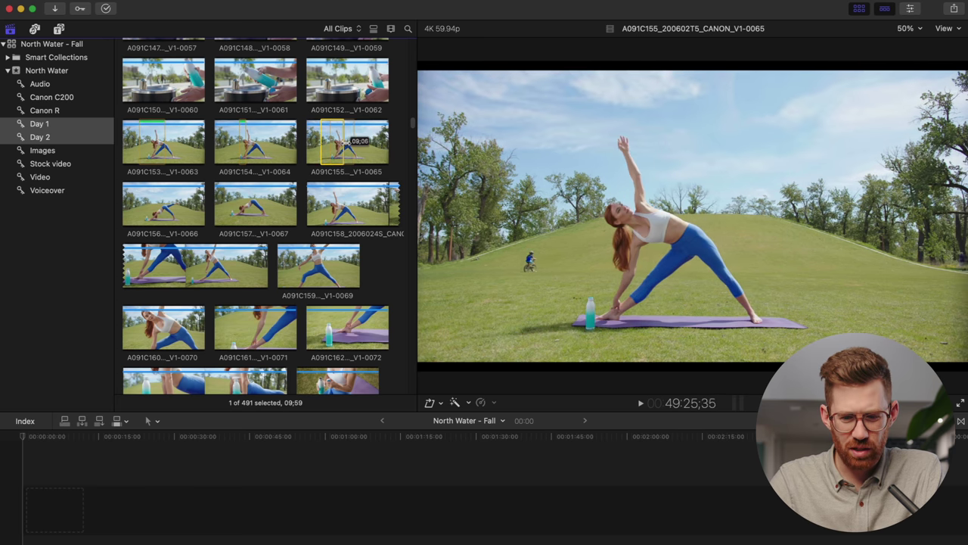
key("space")
key("space")
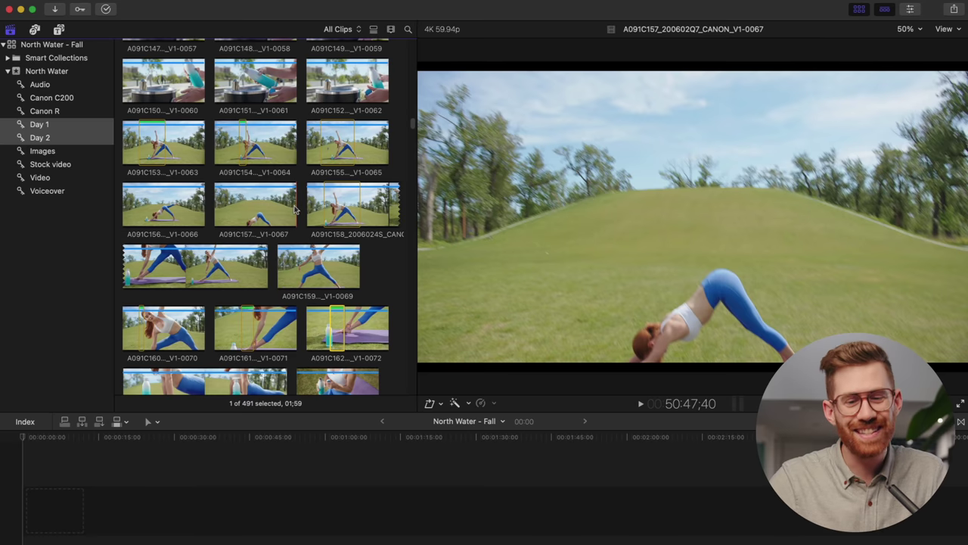
key("Right")
- Filter the browser to show only Favorites
left_click(339, 32)
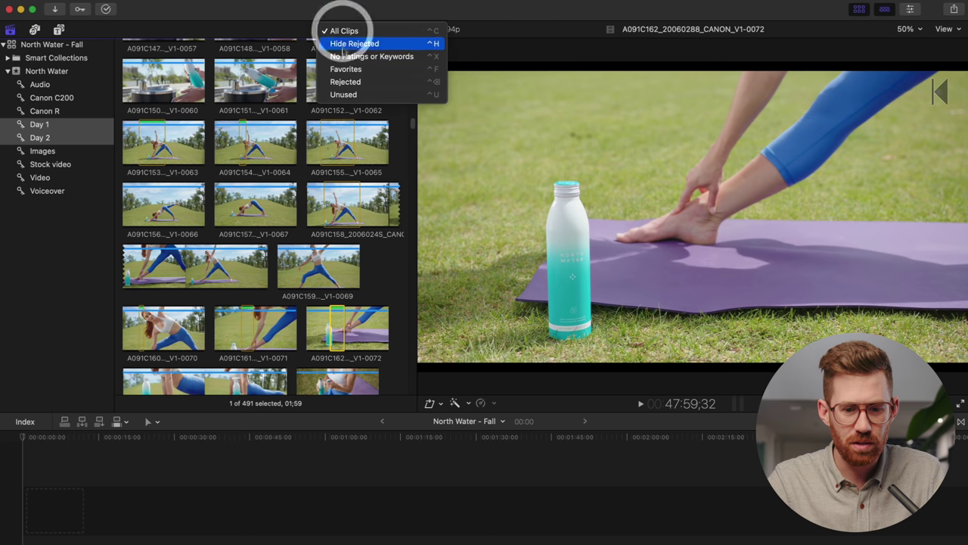
left_click(345, 71)
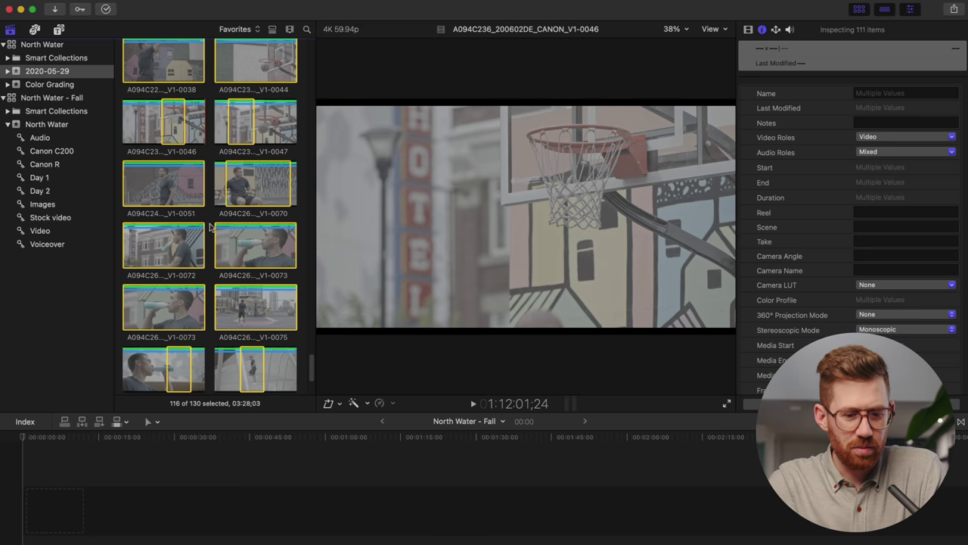
scroll(211, 227, "up", 5)
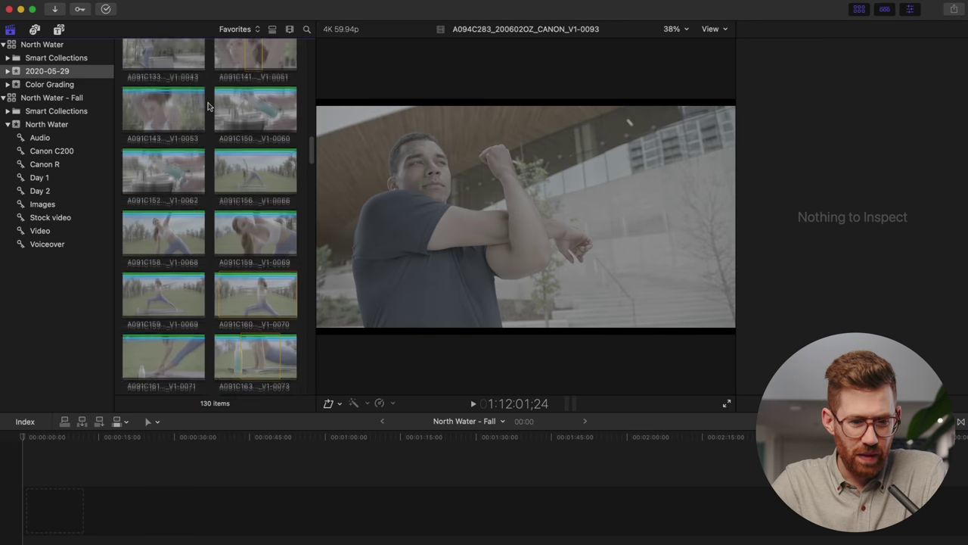
scroll(200, 145, "up", 5)
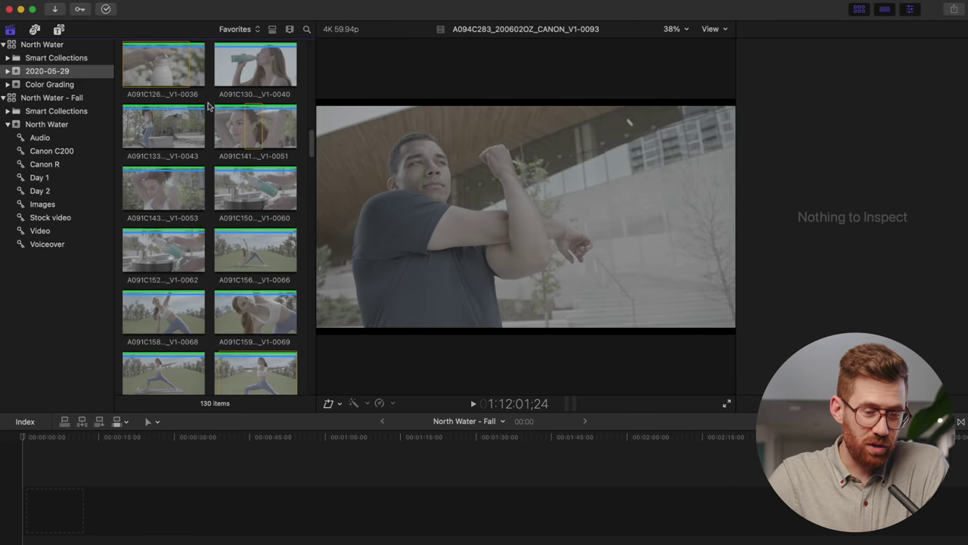
scroll(200, 146, "up", 5)
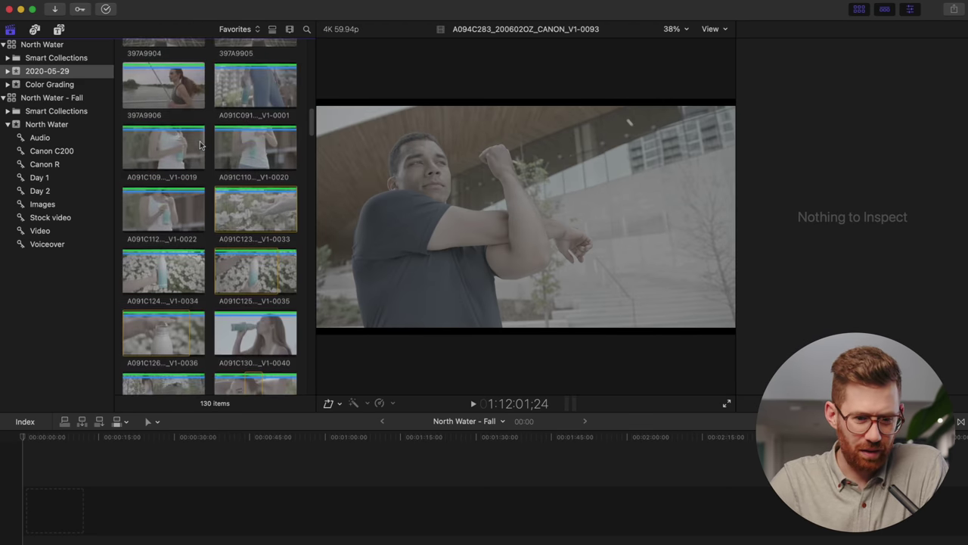
- Select favorites 397A9904 through A091C191 and drag all 34 into the North Water - Fall timeline
left_click(231, 95)
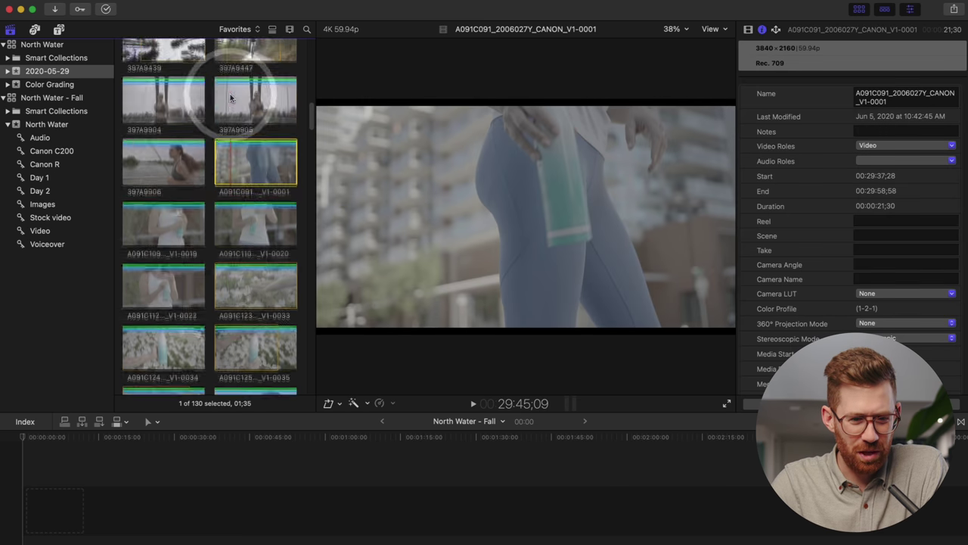
scroll(230, 94, "up", 3)
left_click(155, 182)
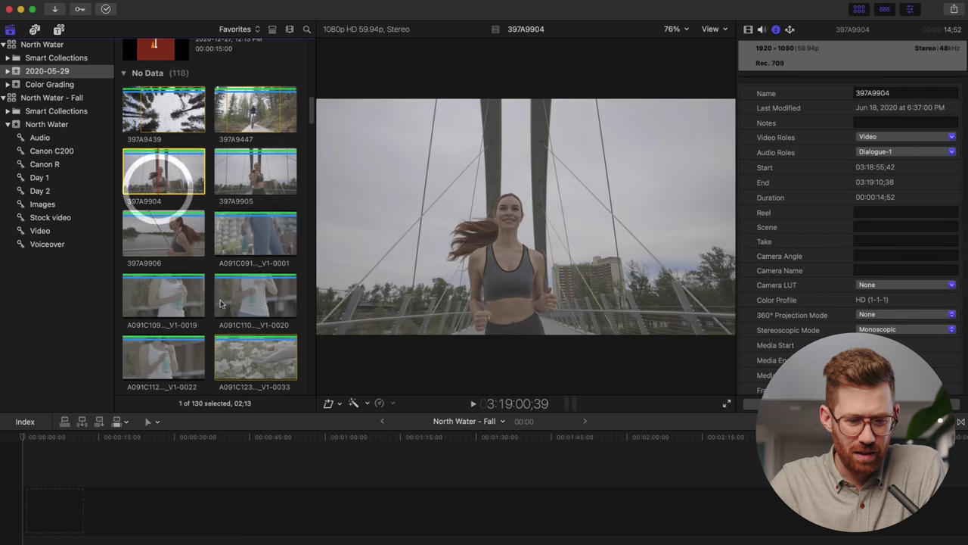
scroll(221, 303, "down", 10)
scroll(221, 304, "down", 4)
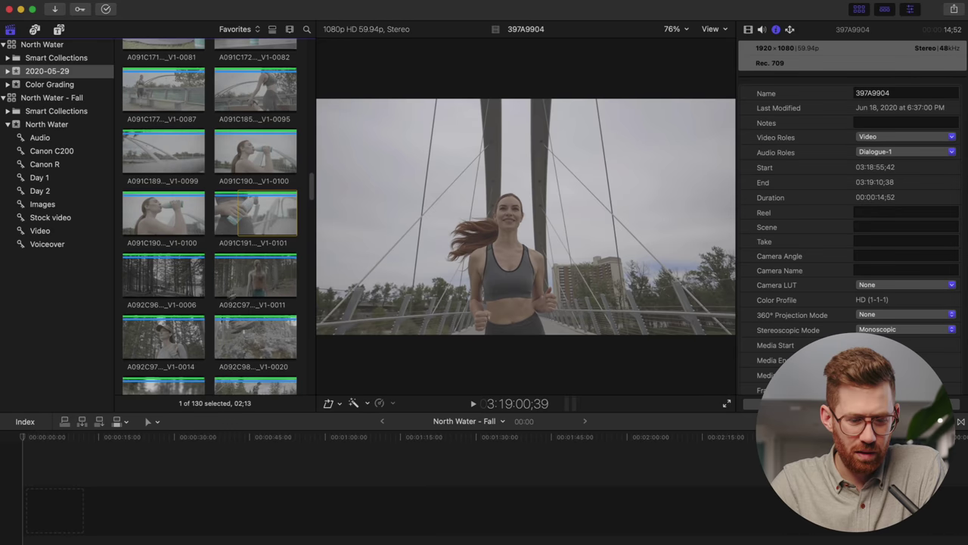
left_click(257, 220, "shift")
left_click_drag(257, 220, 43, 484)
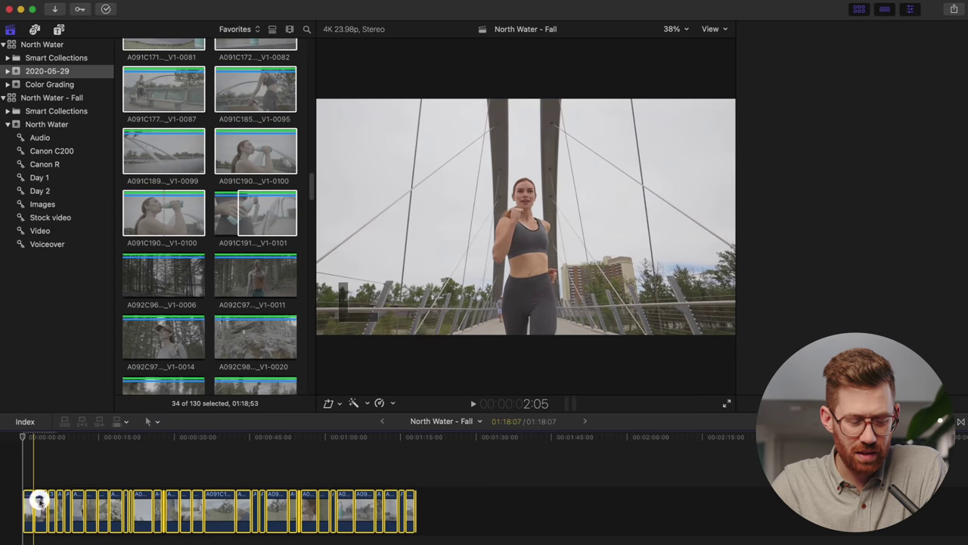
- Play back the assembled favorites in the North Water - Fall timeline
key("space")
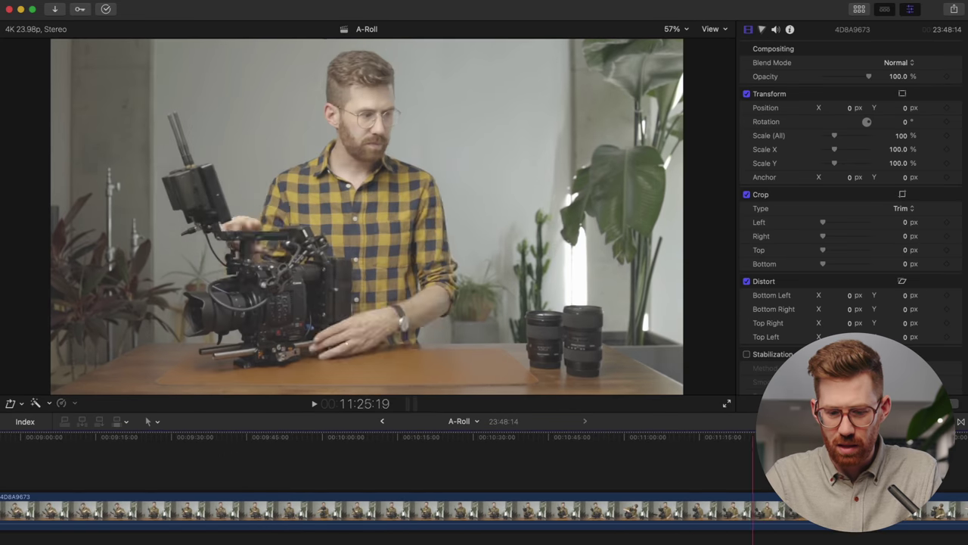
- Turn the A-Roll footage into a compound clip named A-Roll Clip
key("space")
scroll(276, 471, "left", 15)
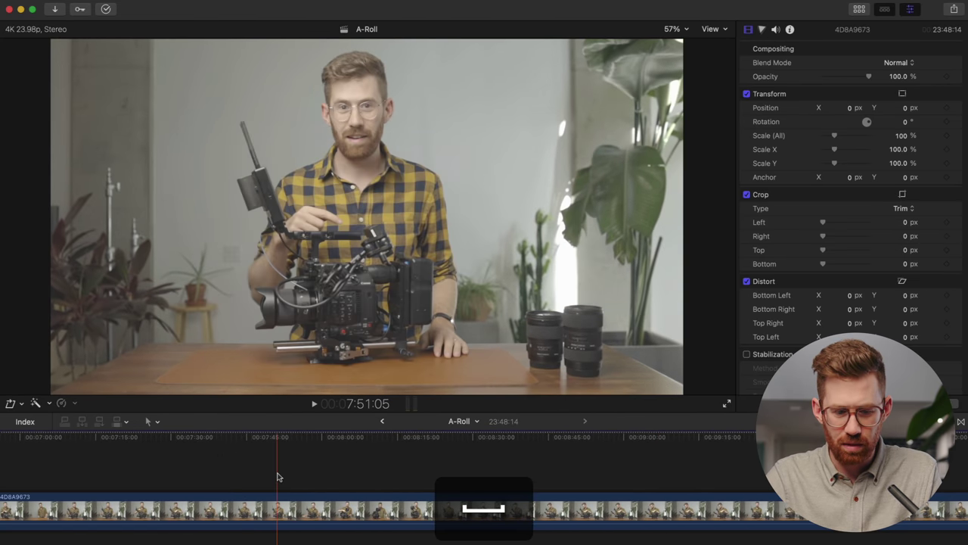
left_click(766, 469)
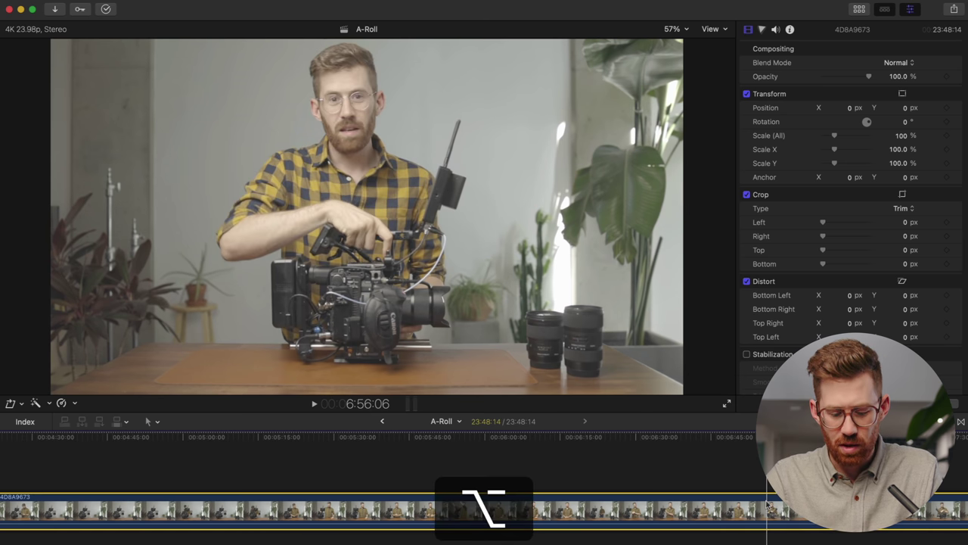
key("alt+g")
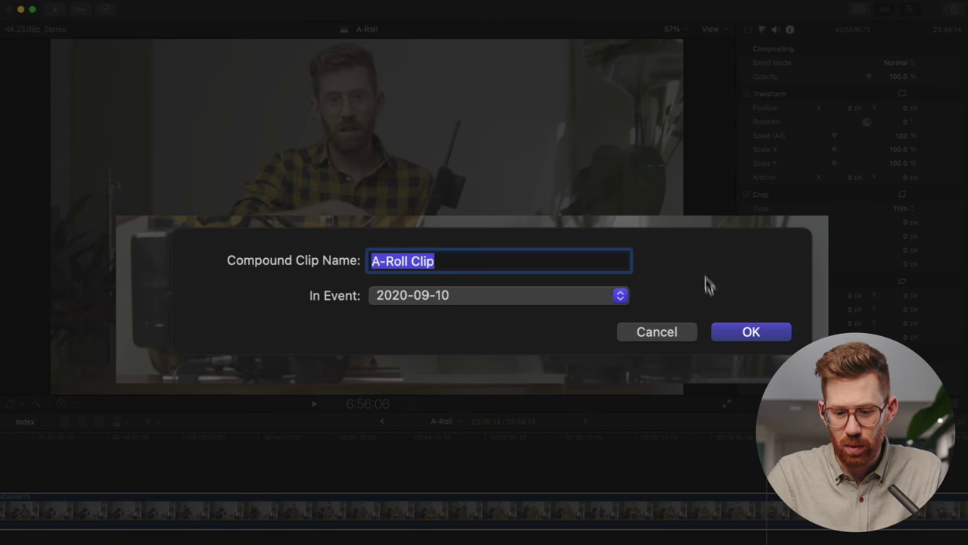
key("Return")
left_click(624, 318)
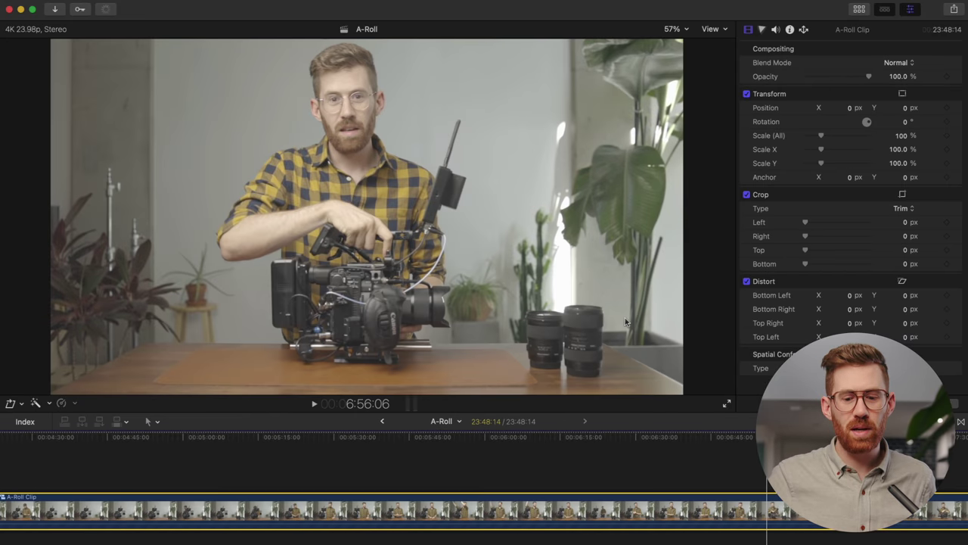
- Blade the compound clip twice, delete the section between the cuts, and open 4D8A9673 inside it
left_click(362, 468)
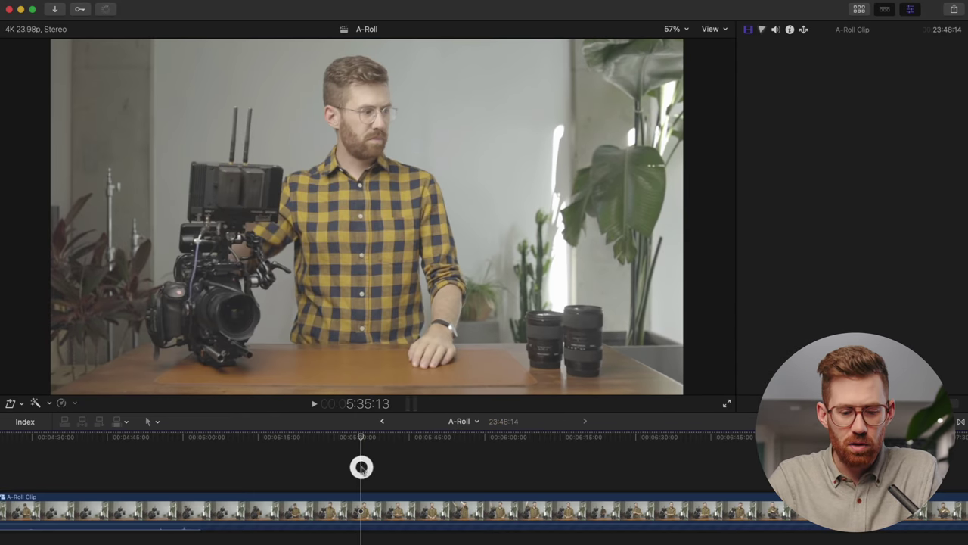
left_click(350, 428)
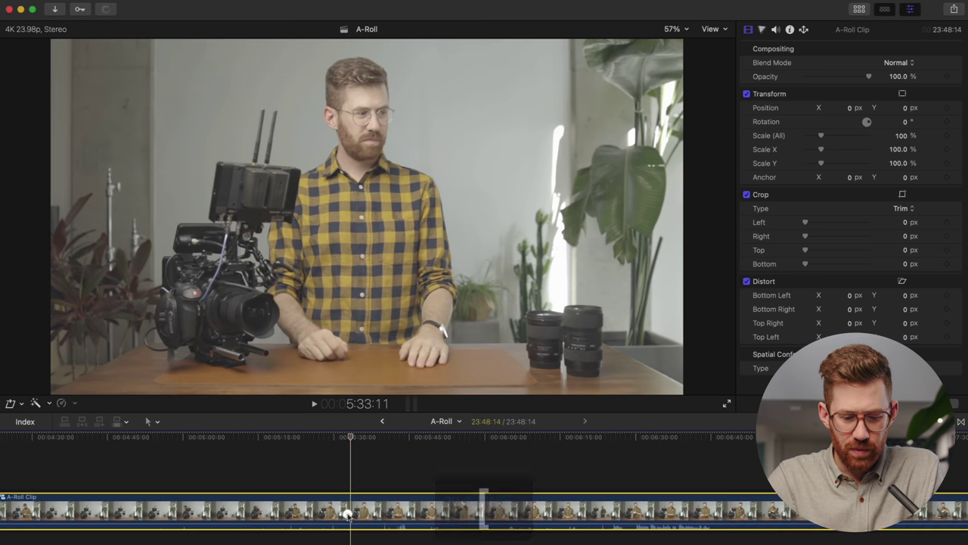
key("super+b")
left_click(617, 461)
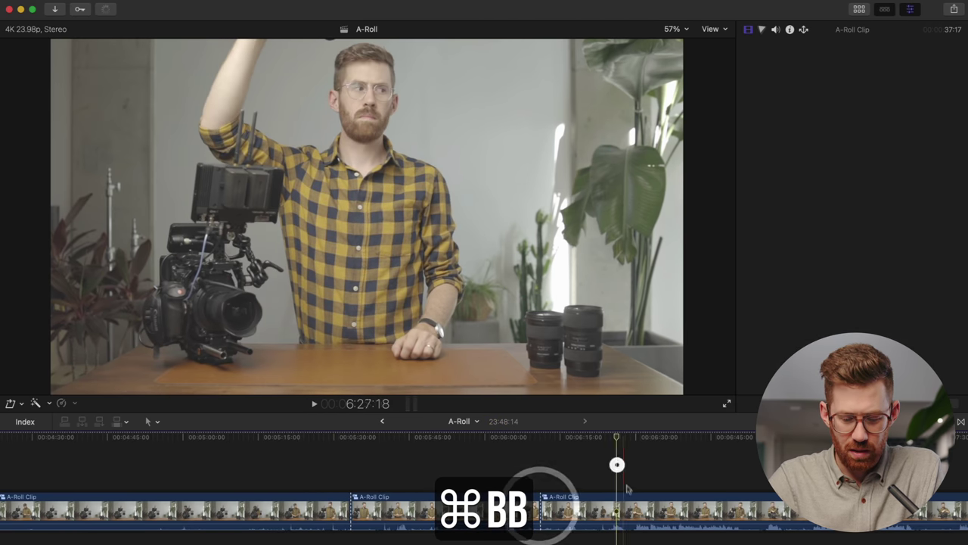
key("super+b")
left_click(601, 503)
key("Delete")
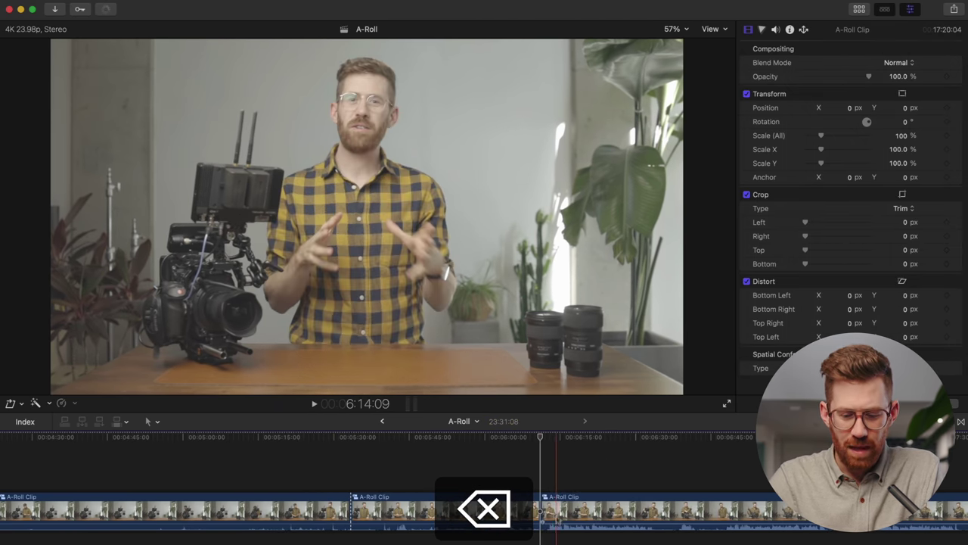
double_click(555, 502)
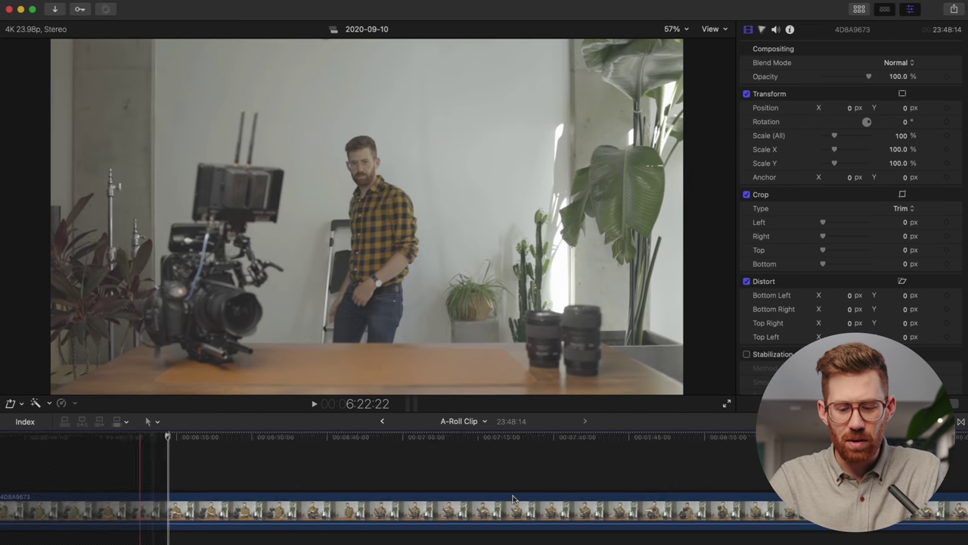
- Lower the Shadows colour wheel brightness on clip 4D8A9673, then return to the A-Roll project
left_click(525, 508)
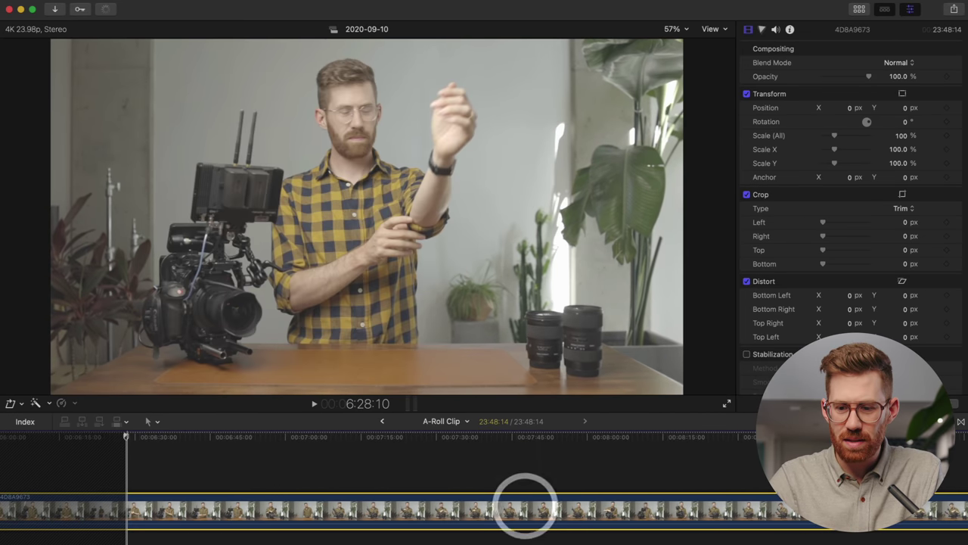
left_click(763, 29)
left_click_drag(826, 204, 828, 221)
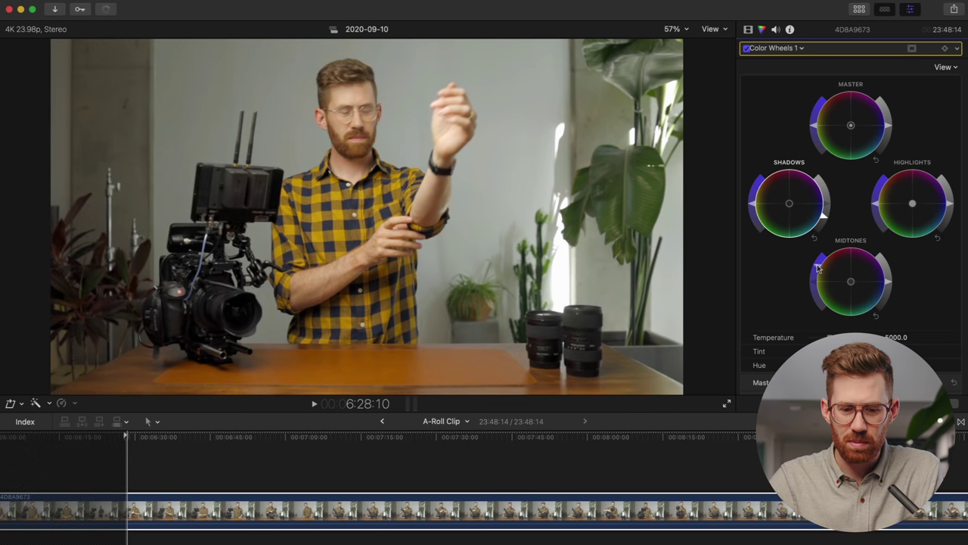
key("super+bracketleft")
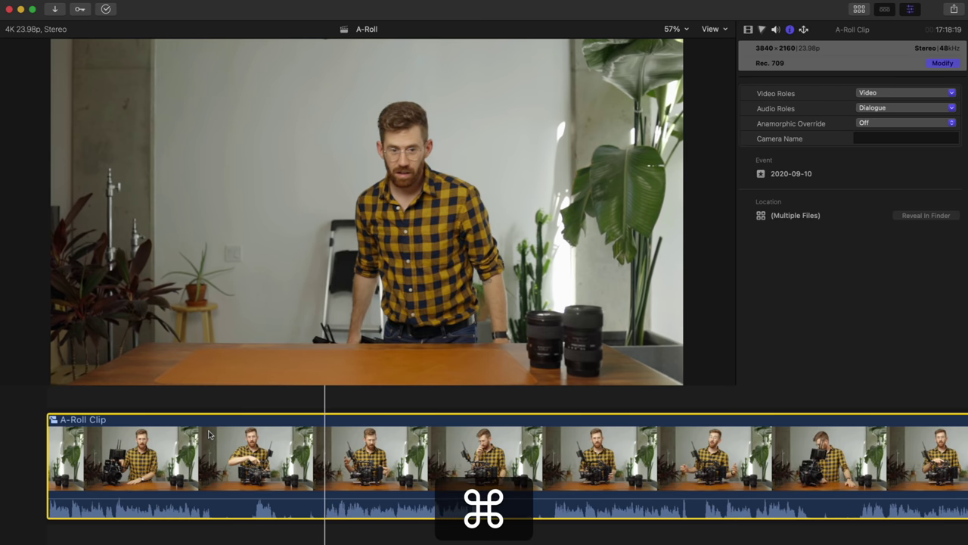
- Blade the A-Roll Clip at the playhead, then trim two clip starts and one end to the playhead
key("b")
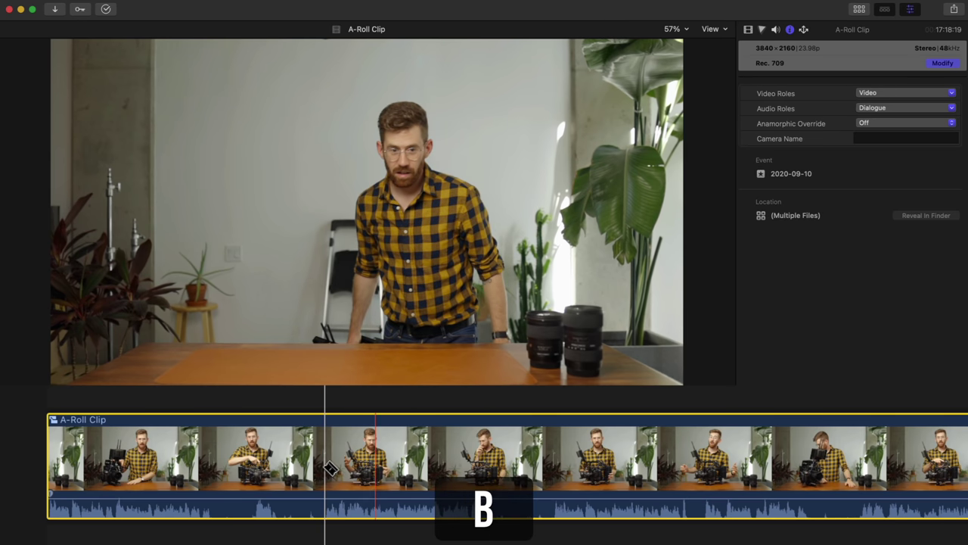
left_click(327, 467)
key("a")
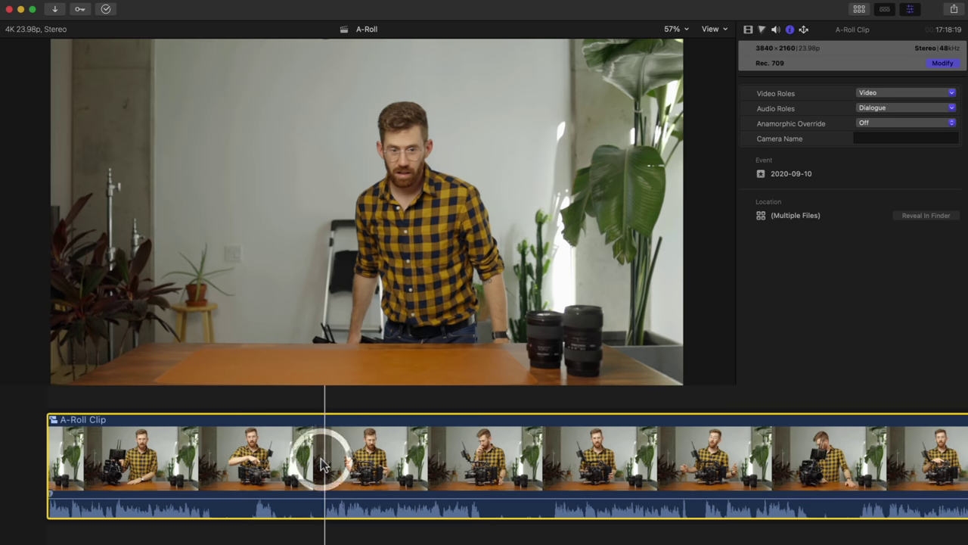
key("alt+bracketleft")
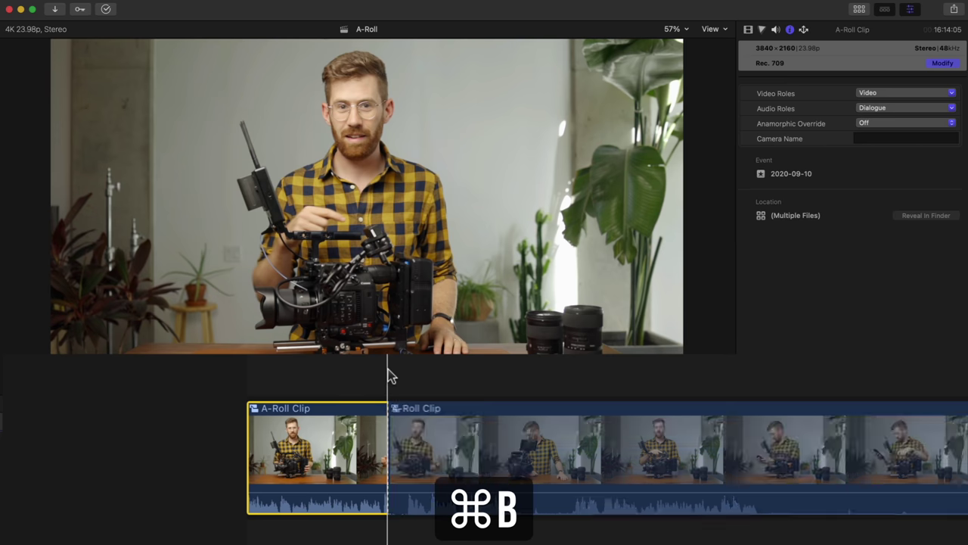
key("space")
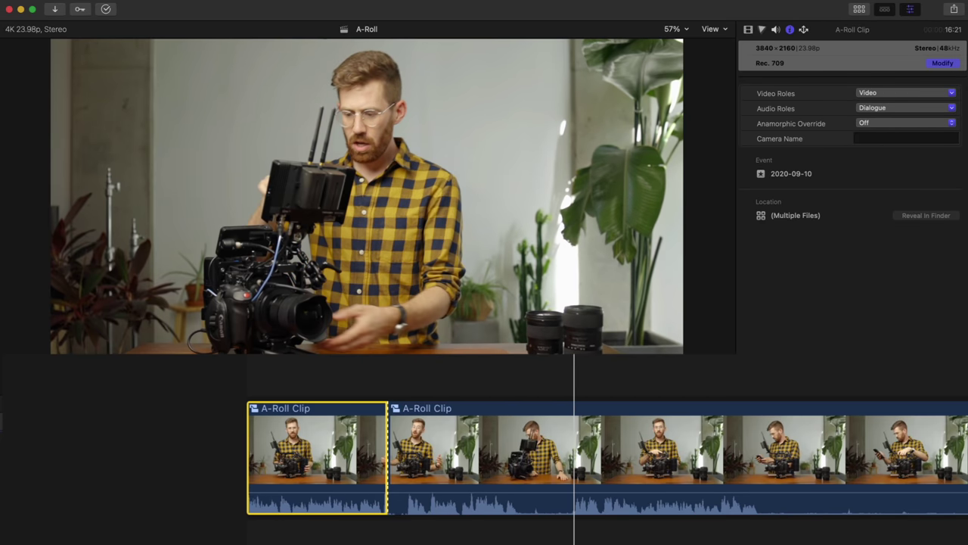
key("alt+bracketleft")
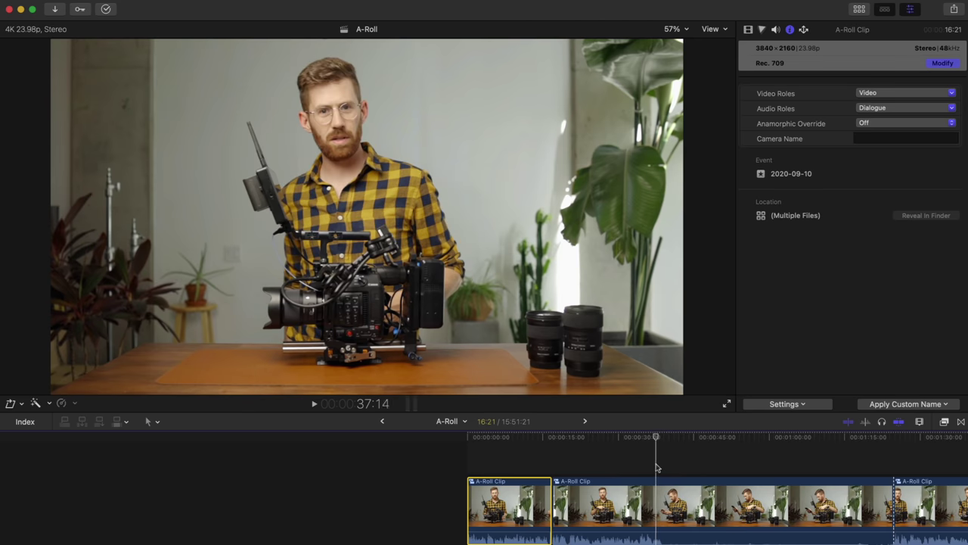
key("alt")
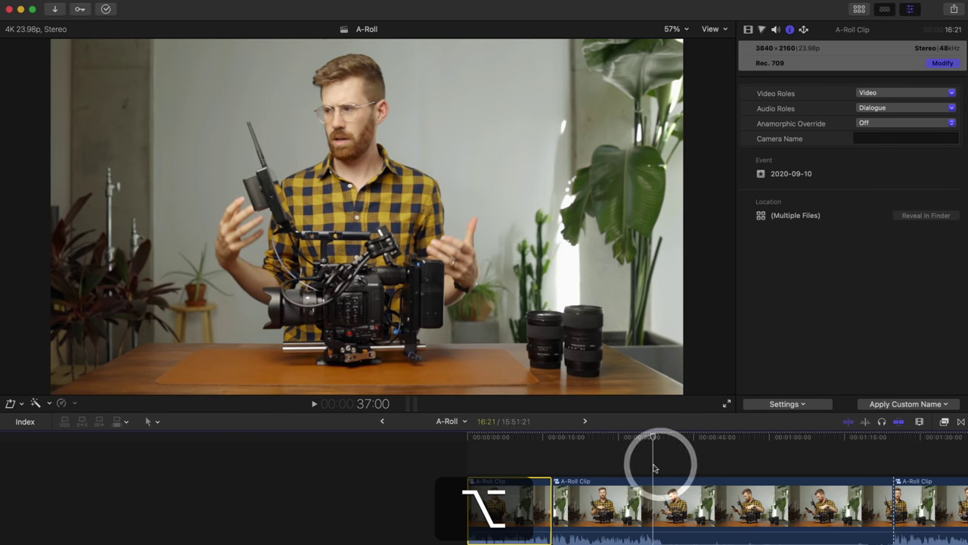
key("alt+]")
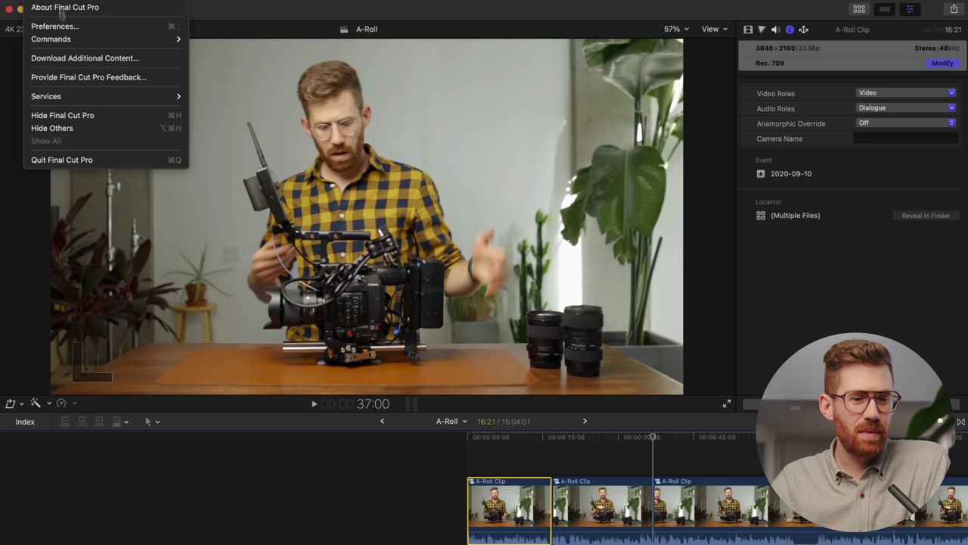
- Show the Stalman 2 command set filtered to 'trim' and inspect the Trim Start and Trim End commands
mouse_move(82, 43)
left_click(221, 40)
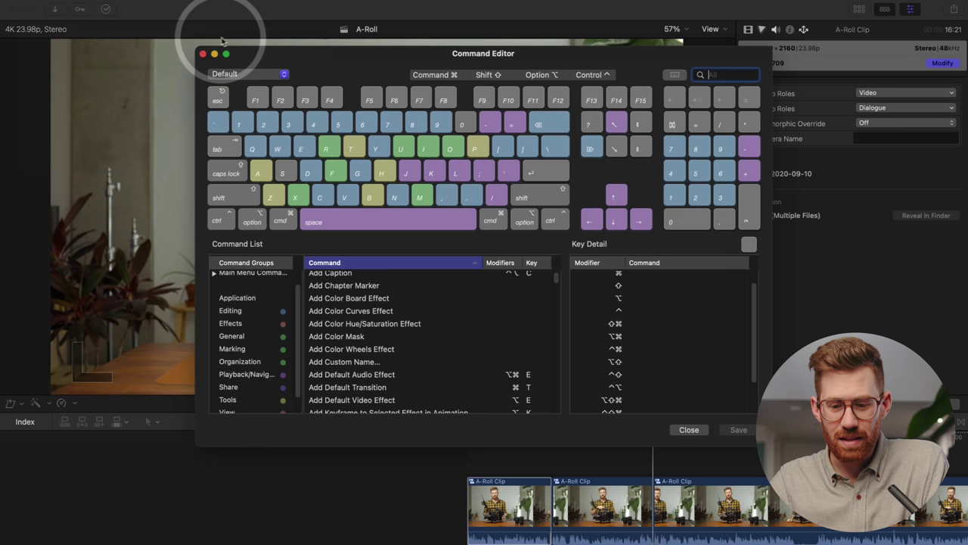
left_click(262, 74)
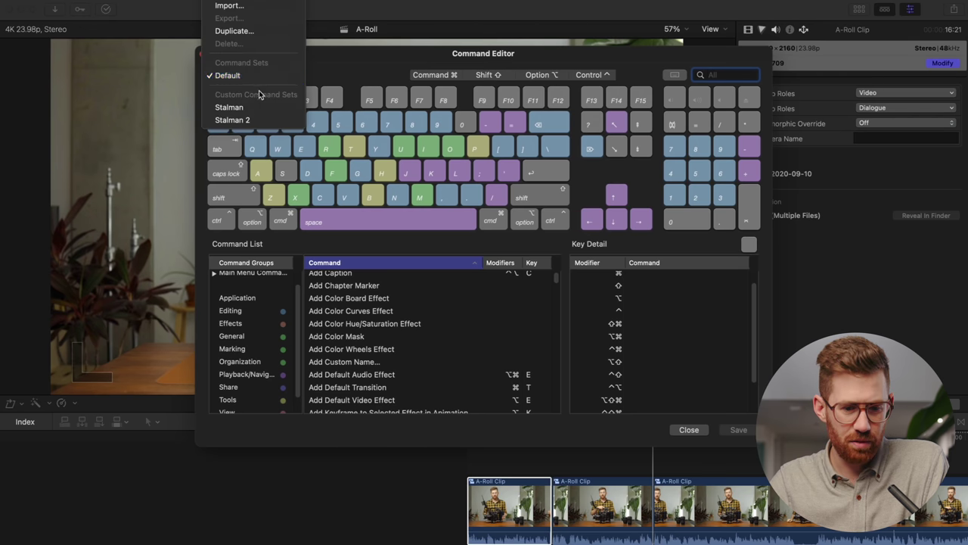
left_click(246, 119)
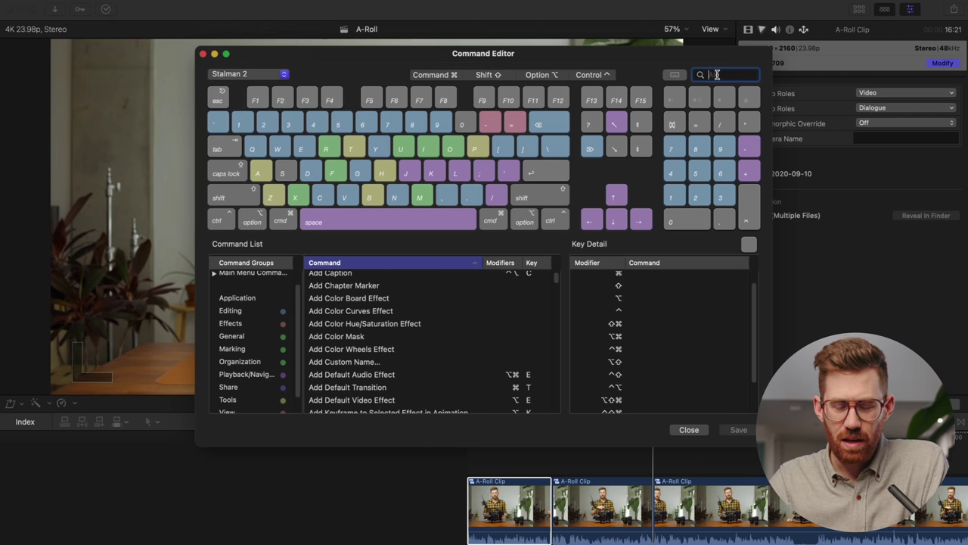
key("BackSpace")
type("trim")
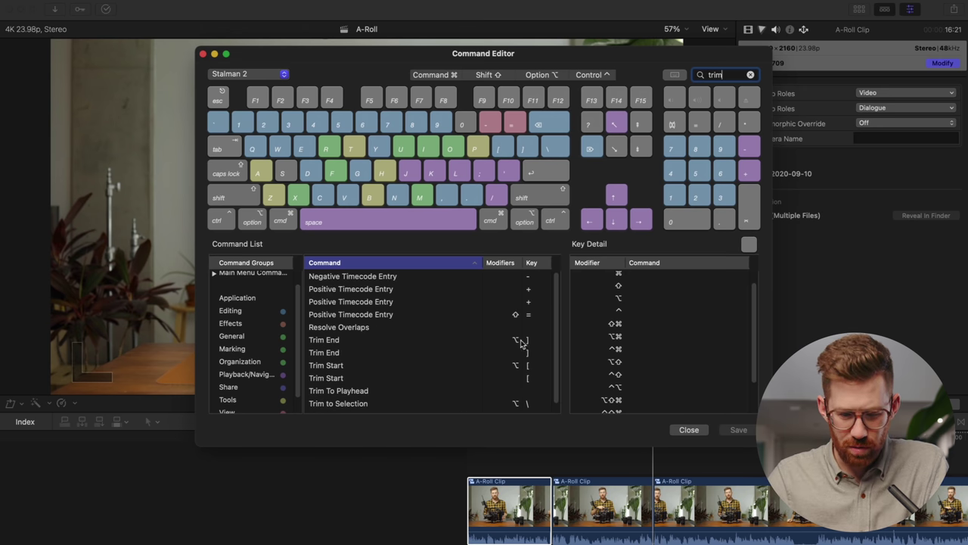
left_click(313, 327)
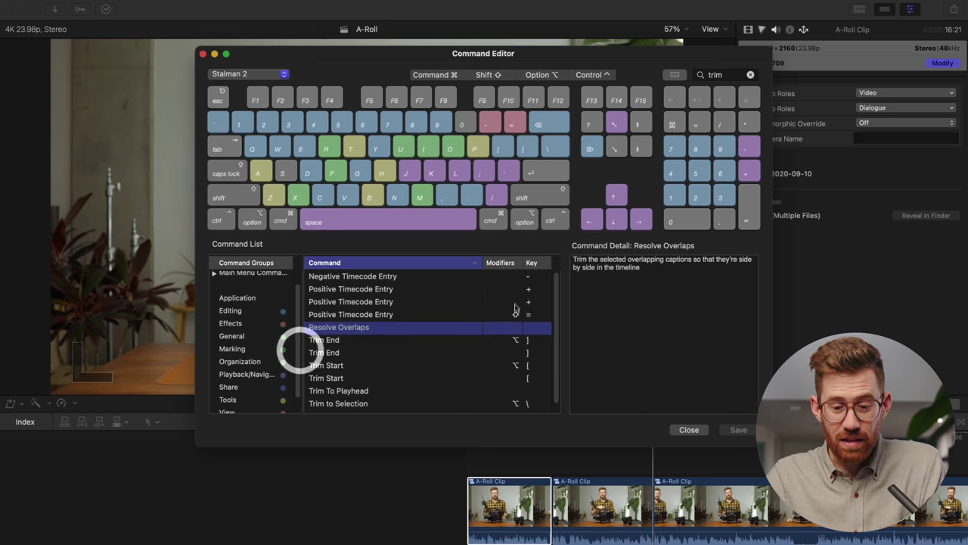
left_click(532, 352)
left_click(527, 361)
left_click(528, 353)
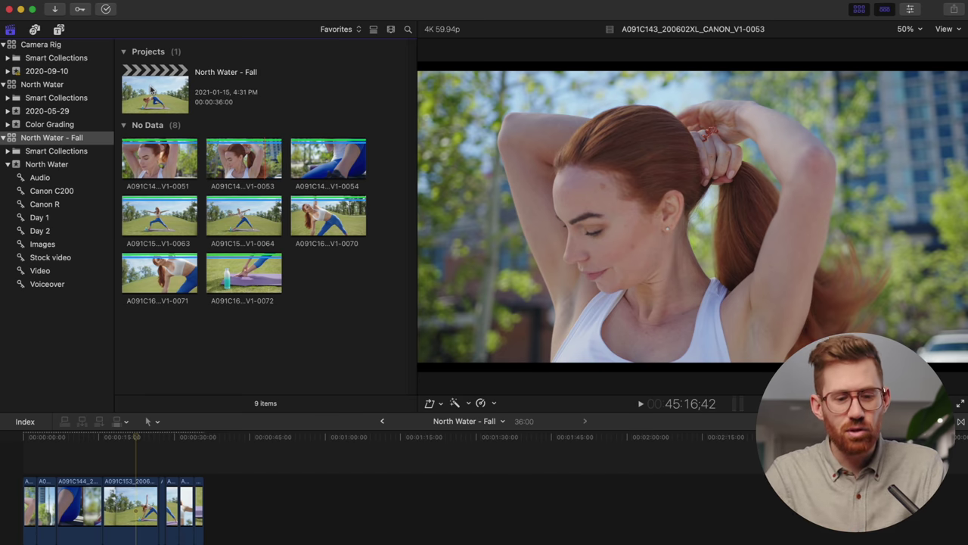
- Duplicate North Water - Fall as North Water - Fall 1 and snapshot the original project
right_click(151, 90)
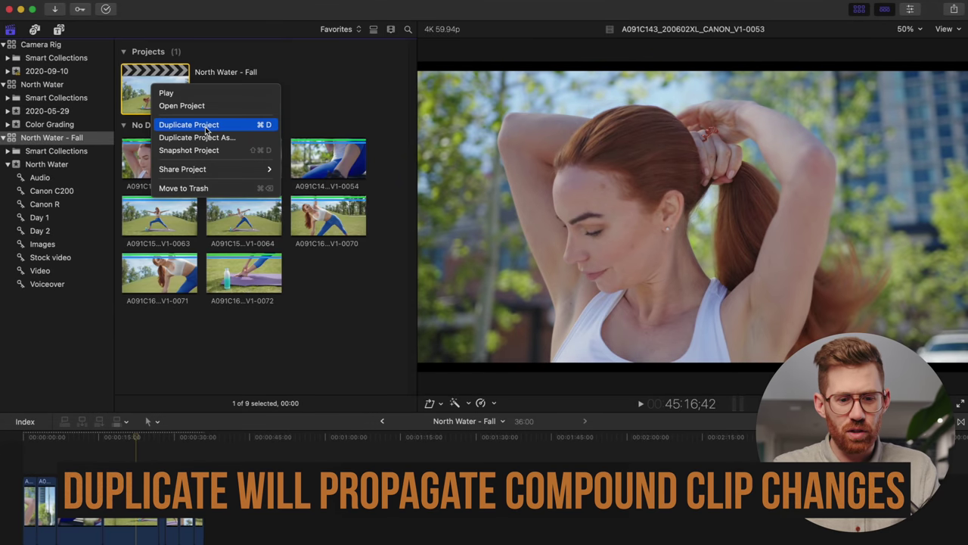
left_click(187, 102)
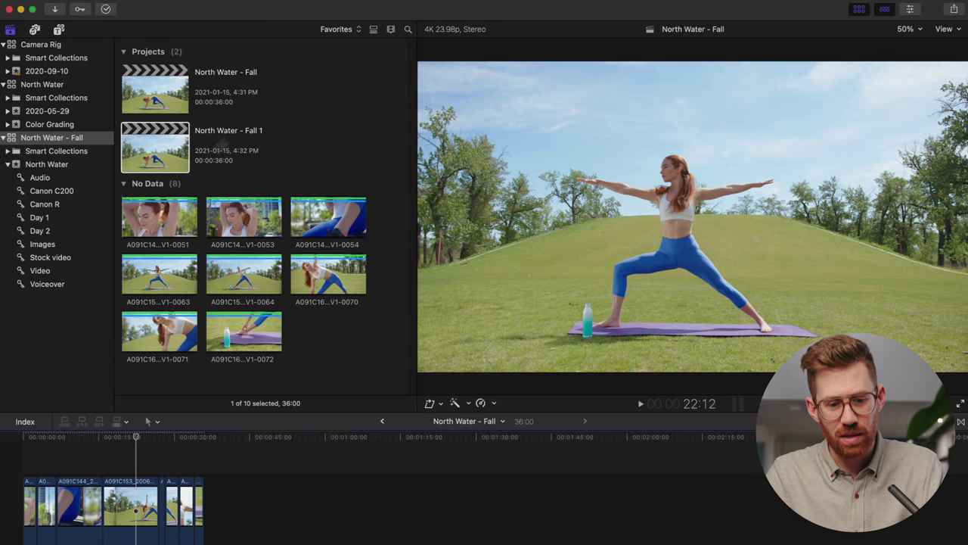
right_click(127, 97)
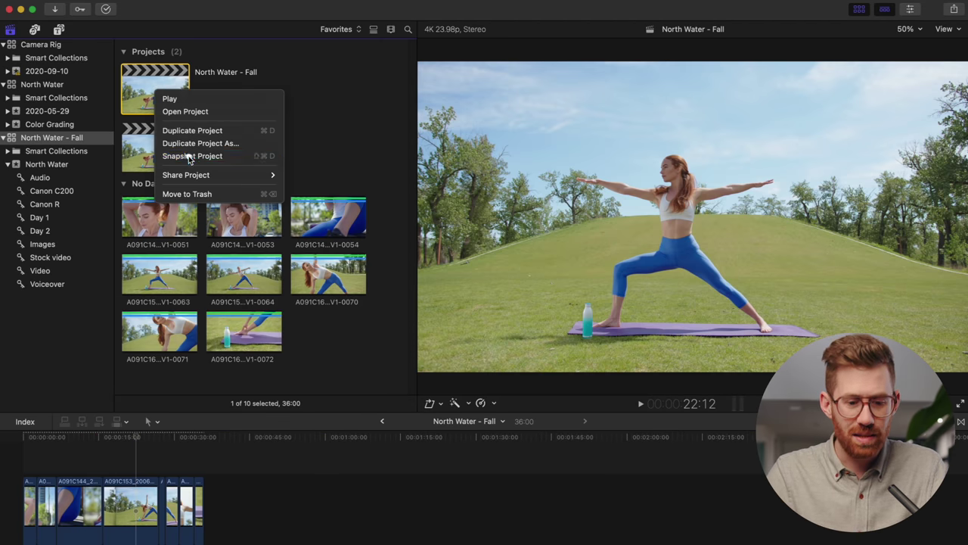
left_click(189, 158)
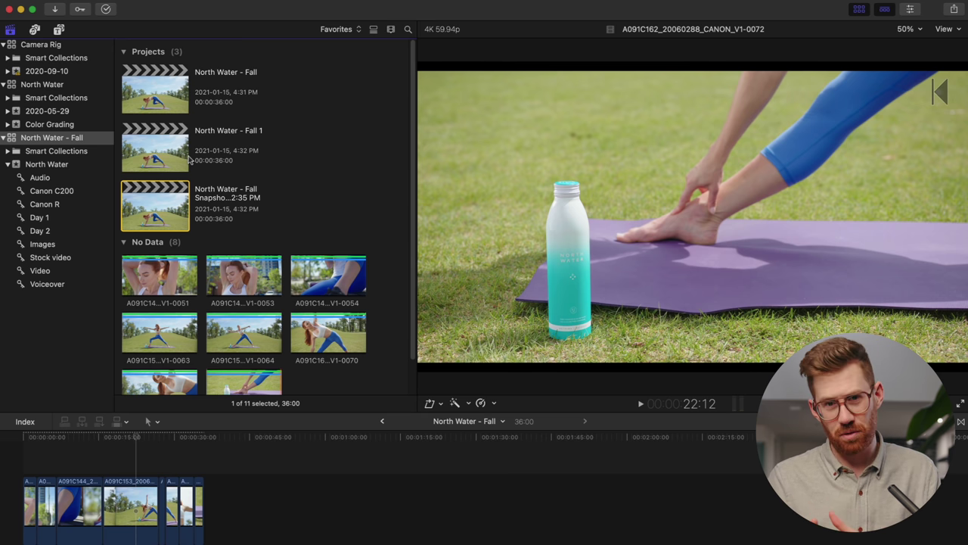
scroll(189, 159, "down", 2)
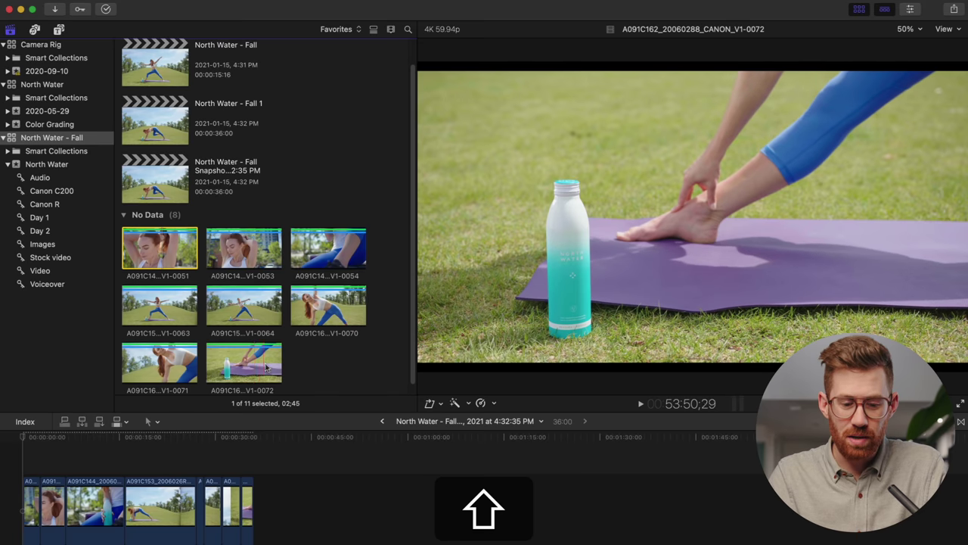
- Select the eight browser clips and send them with Send 8 Clips to Compressor
left_click(266, 366, "shift")
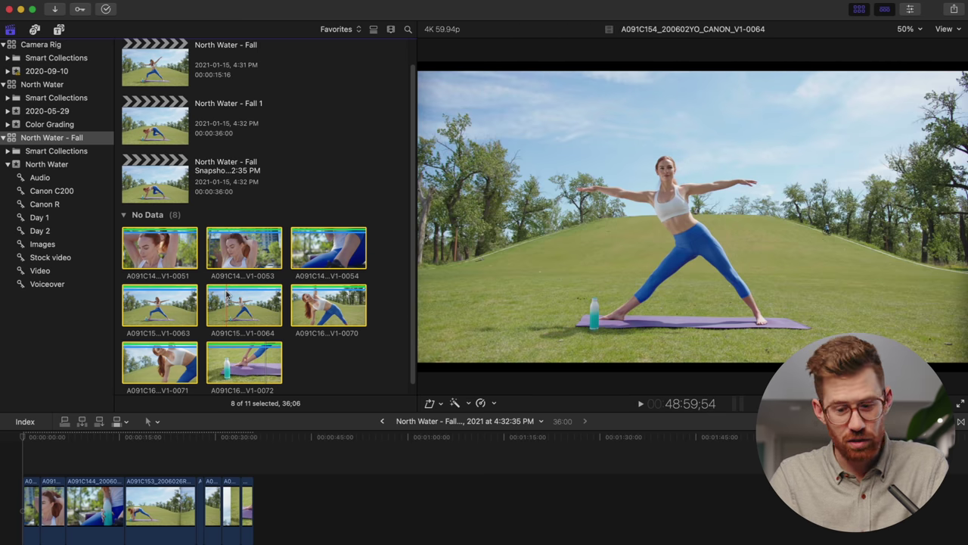
left_click(98, 7)
mouse_move(115, 148)
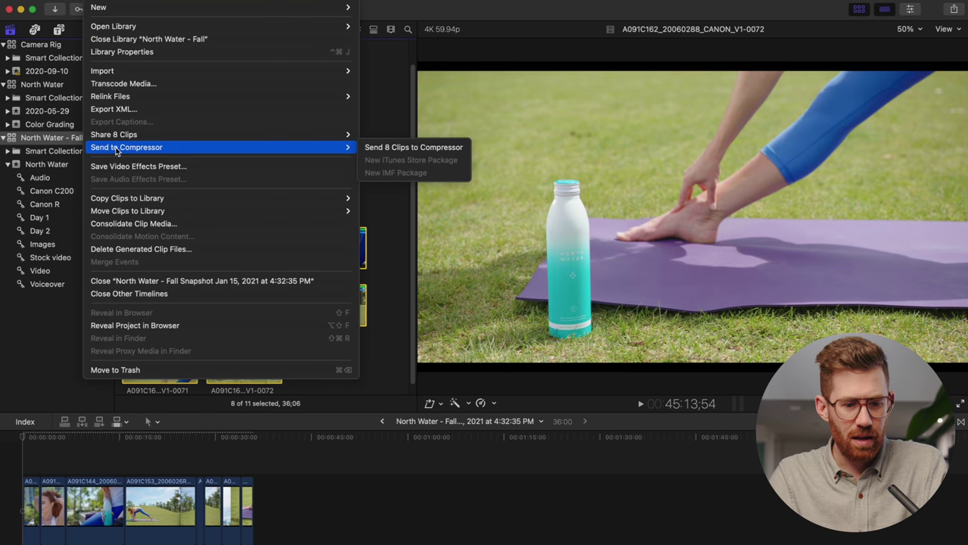
left_click(373, 148)
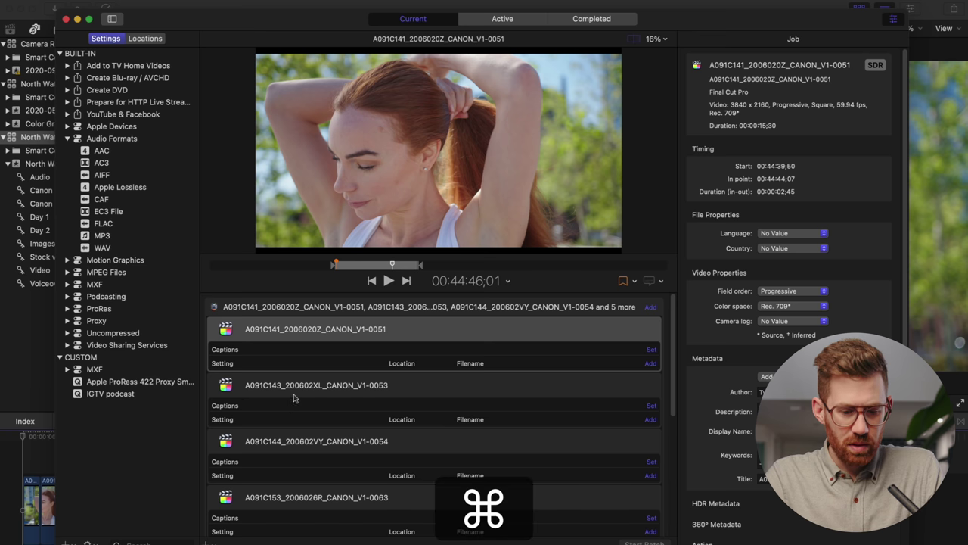
- Select all eight clip jobs and apply the Apple ProRes 422 LT preset to them
left_click(296, 394)
key("super+a")
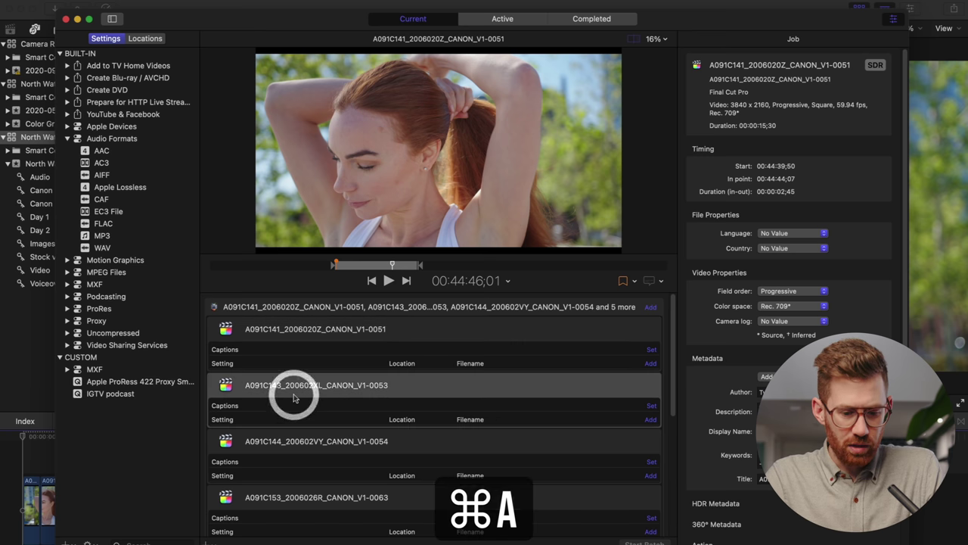
left_click(68, 309)
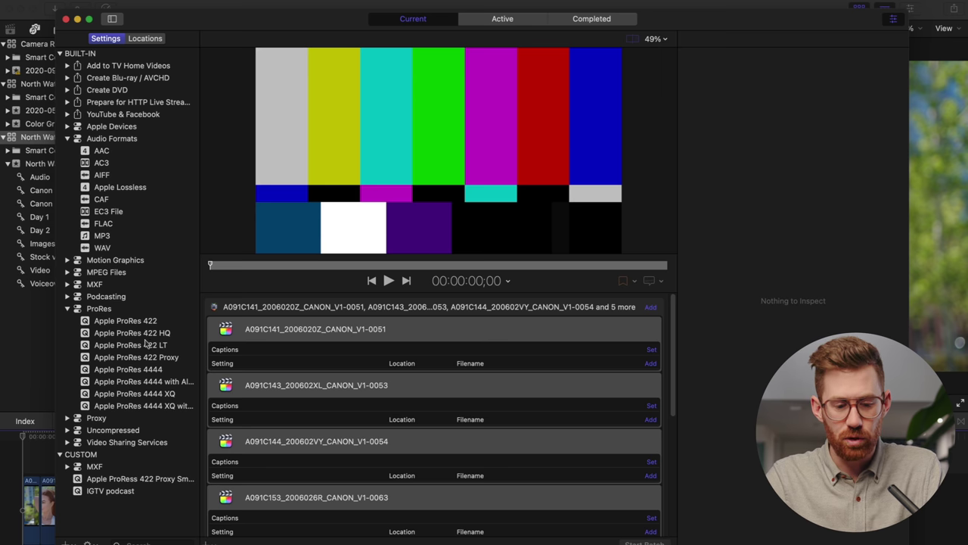
left_click_drag(150, 346, 353, 350)
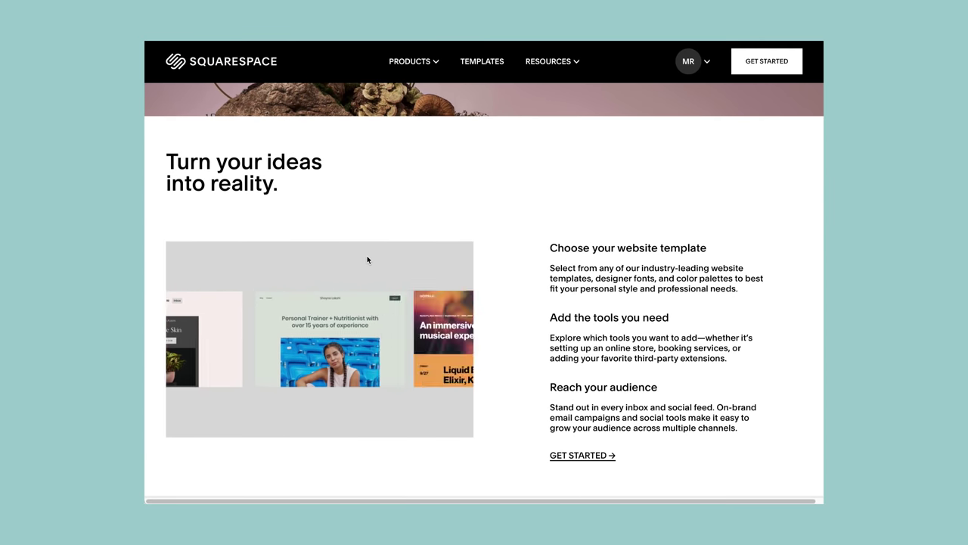
- Browse the Squarespace homepage and view the Blog template examples
scroll(526, 278, "down", 1)
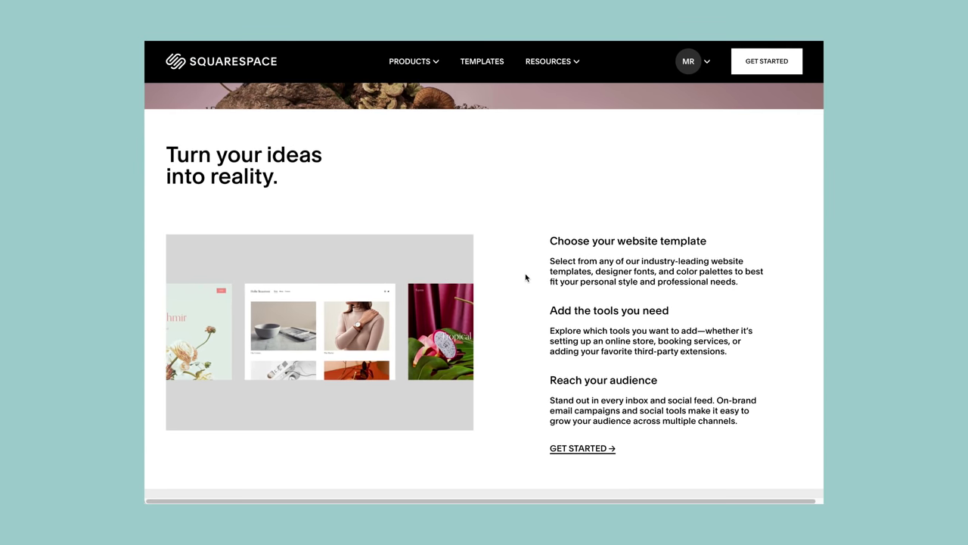
scroll(525, 278, "down", 6)
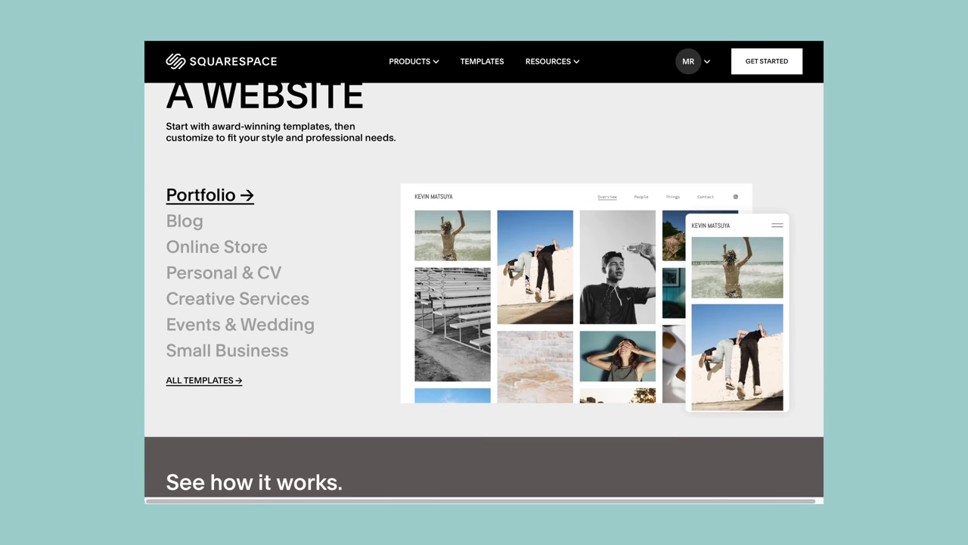
scroll(469, 276, "up", 1)
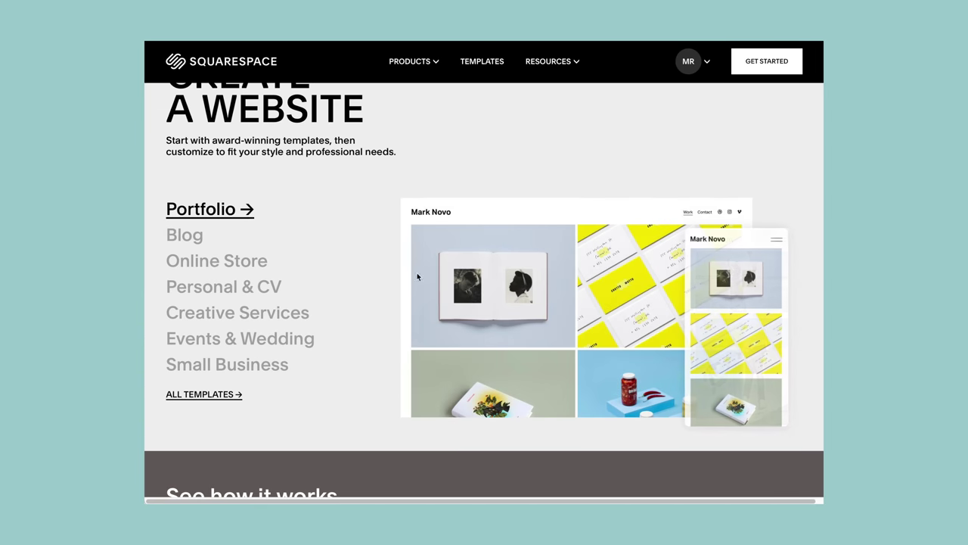
left_click(185, 239)
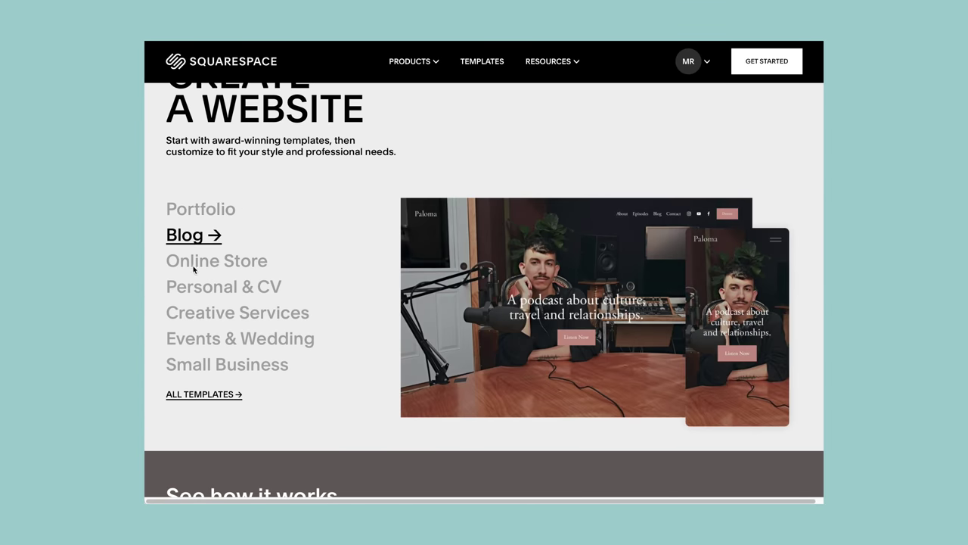
mouse_move(186, 282)
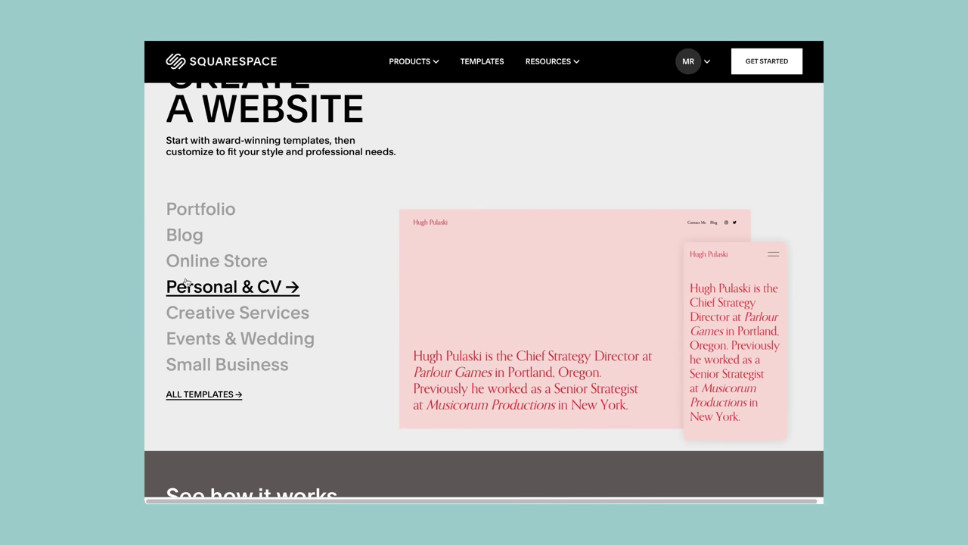
mouse_move(192, 310)
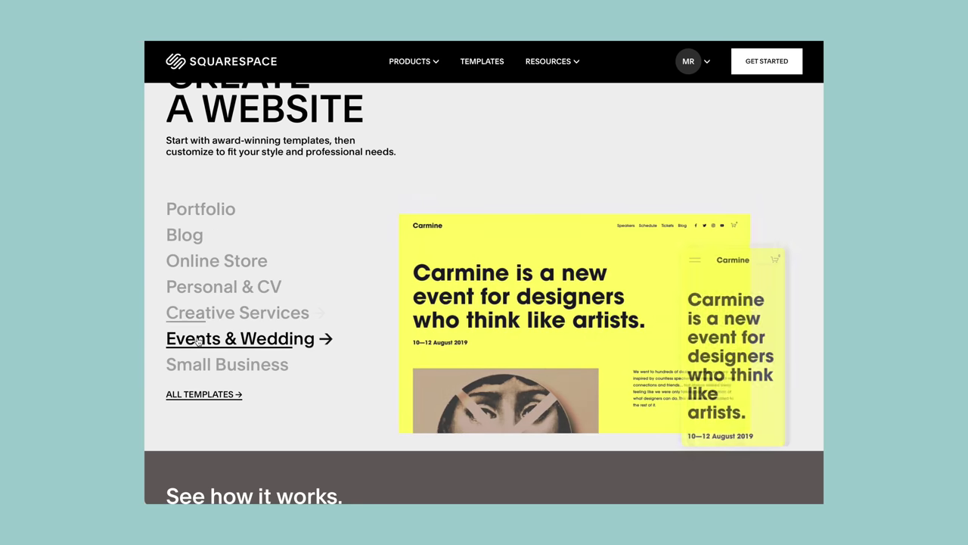
- View the flexible layouts and pre-built sections editor demos
scroll(383, 302, "down", 3)
scroll(382, 305, "down", 5)
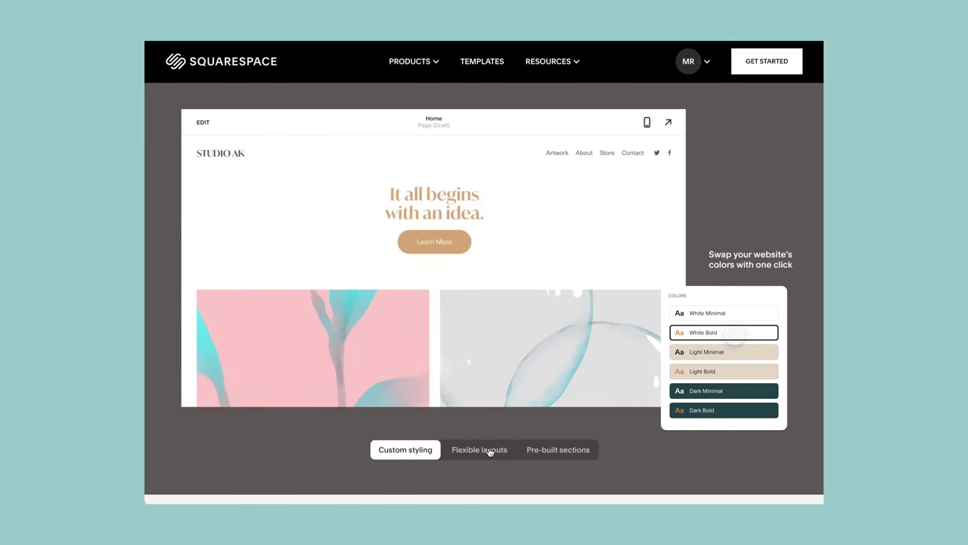
left_click(503, 452)
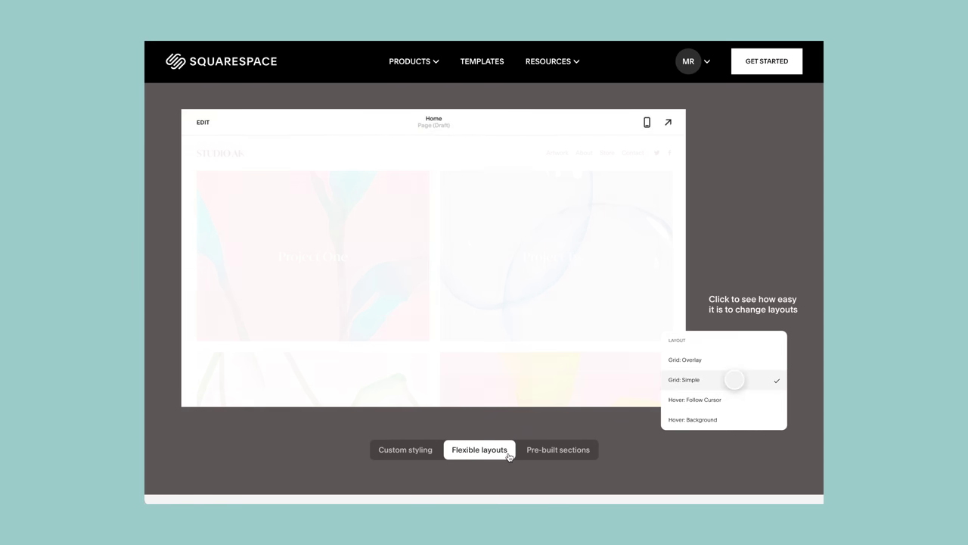
left_click(541, 456)
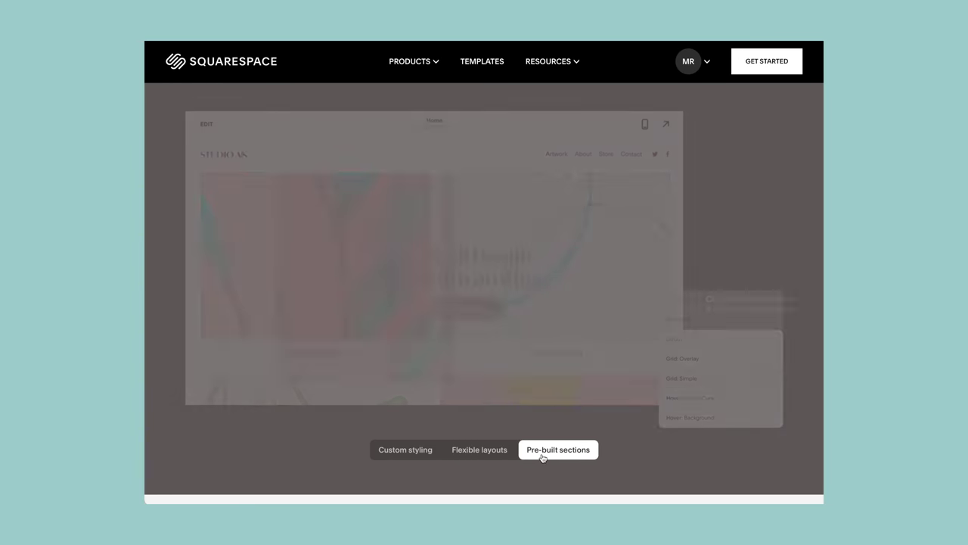
- Scroll to the portfolio examples and advance the carousel to the last template
scroll(541, 424, "down", 5)
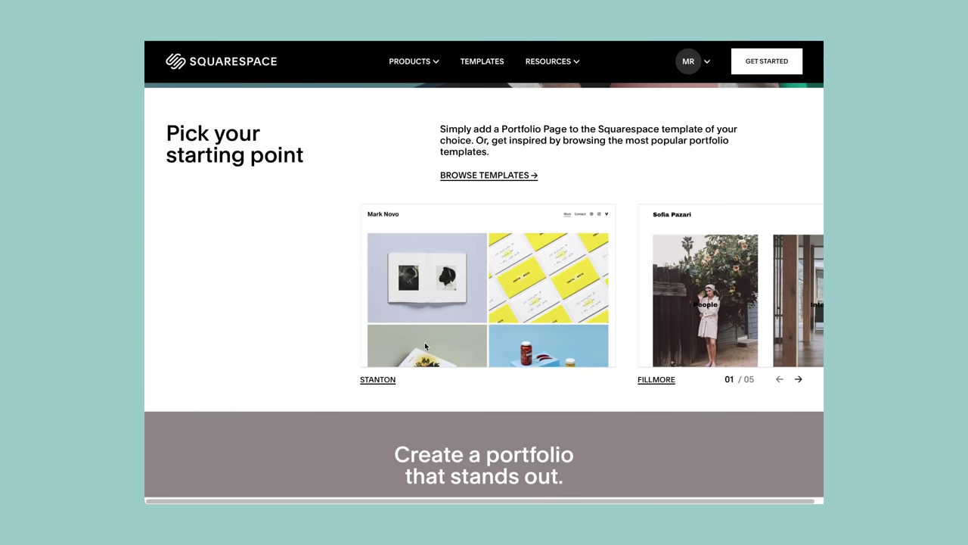
scroll(322, 348, "down", 5)
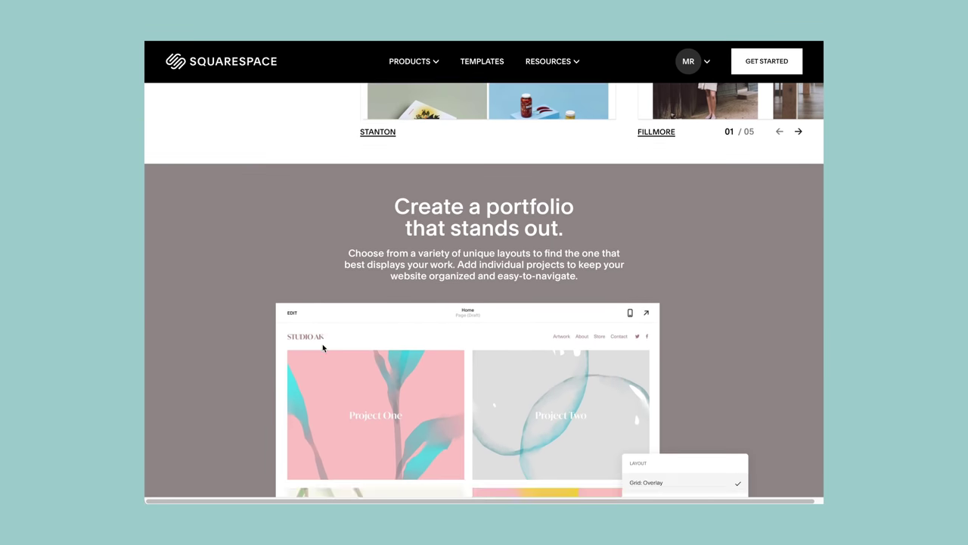
scroll(323, 347, "down", 4)
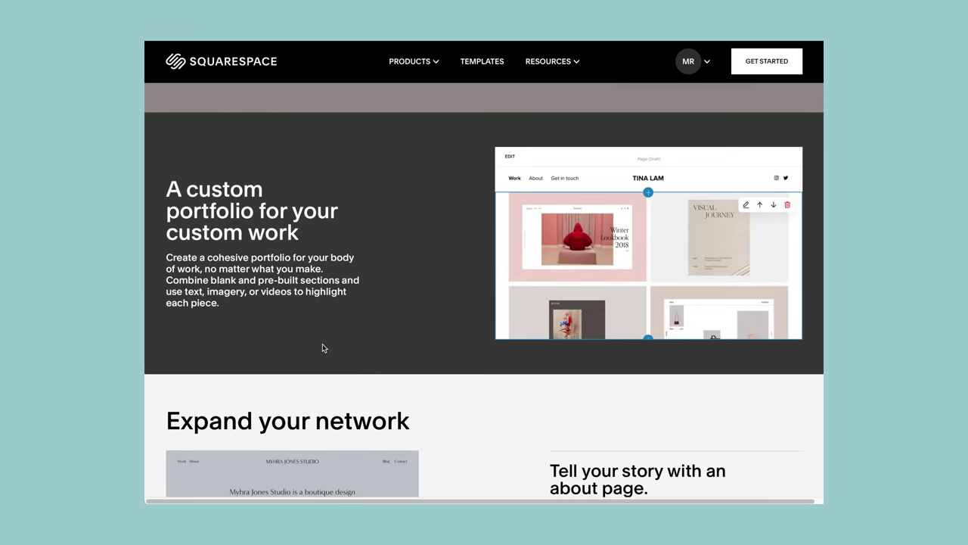
scroll(322, 348, "down", 3)
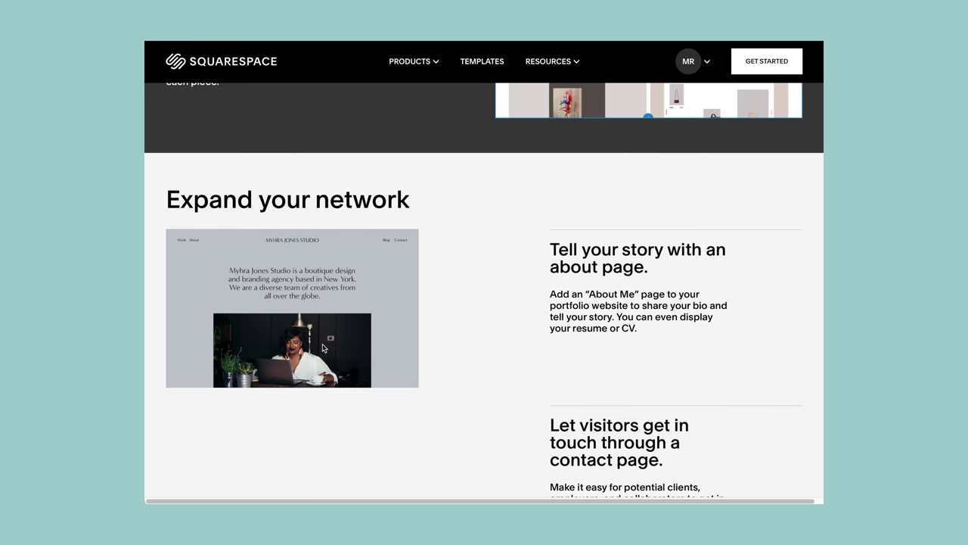
scroll(322, 348, "down", 5)
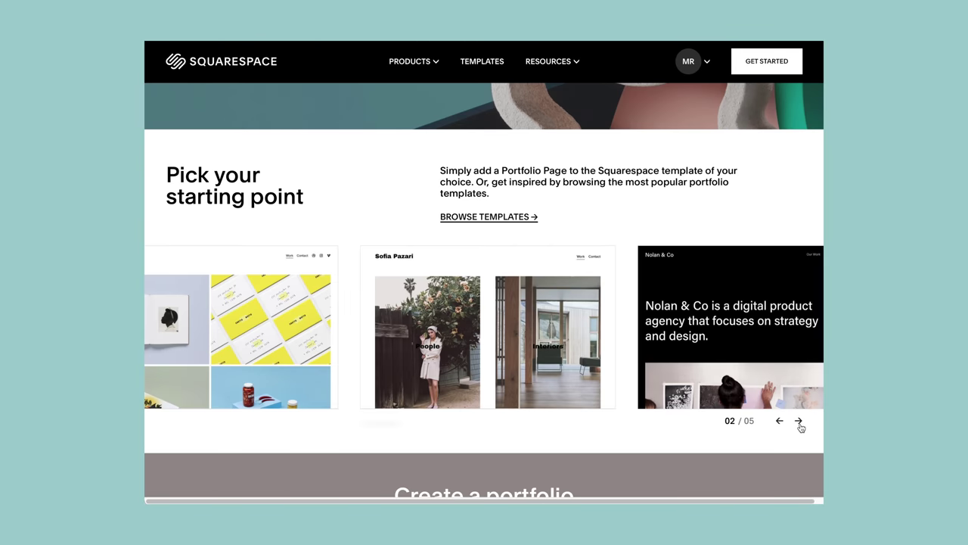
left_click(800, 425)
left_click(800, 425)
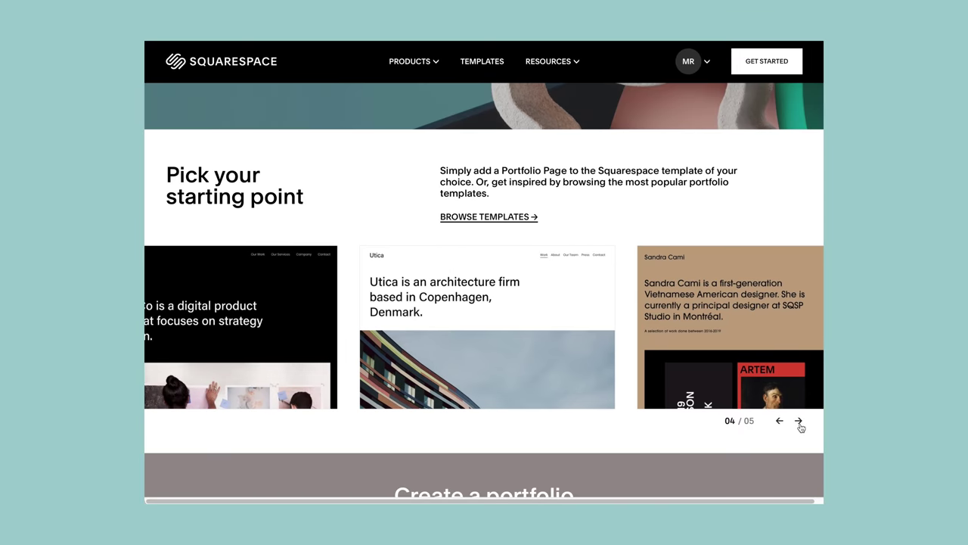
left_click(799, 425)
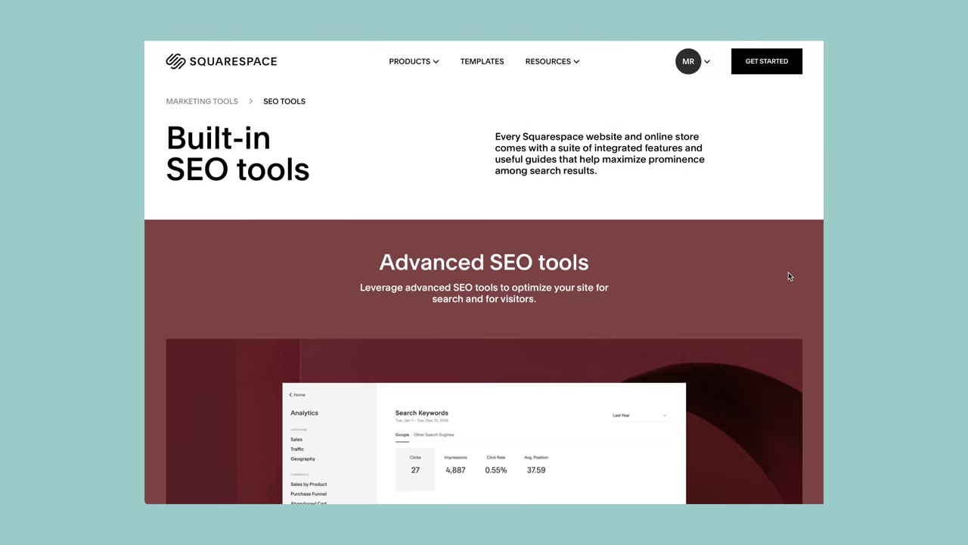
scroll(789, 275, "down", 3)
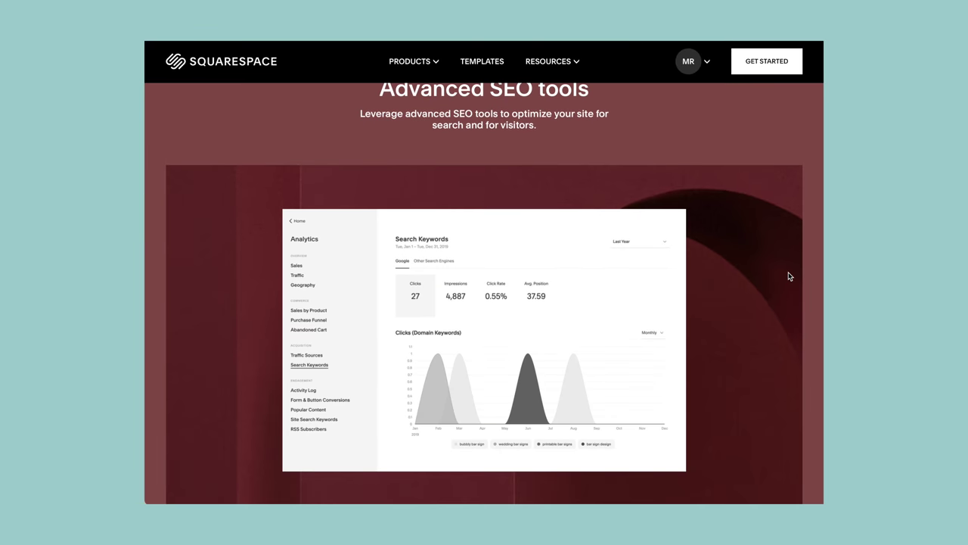
scroll(789, 276, "up", 1)
scroll(789, 276, "down", 5)
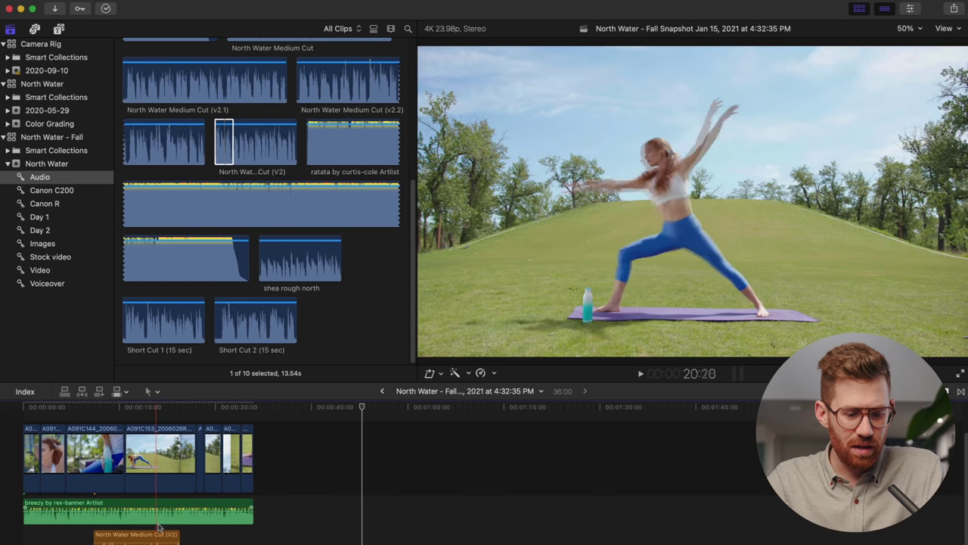
- Add three volume keyframes on the breezy music track and lower the middle stretch toward -12 dB
left_click(117, 533)
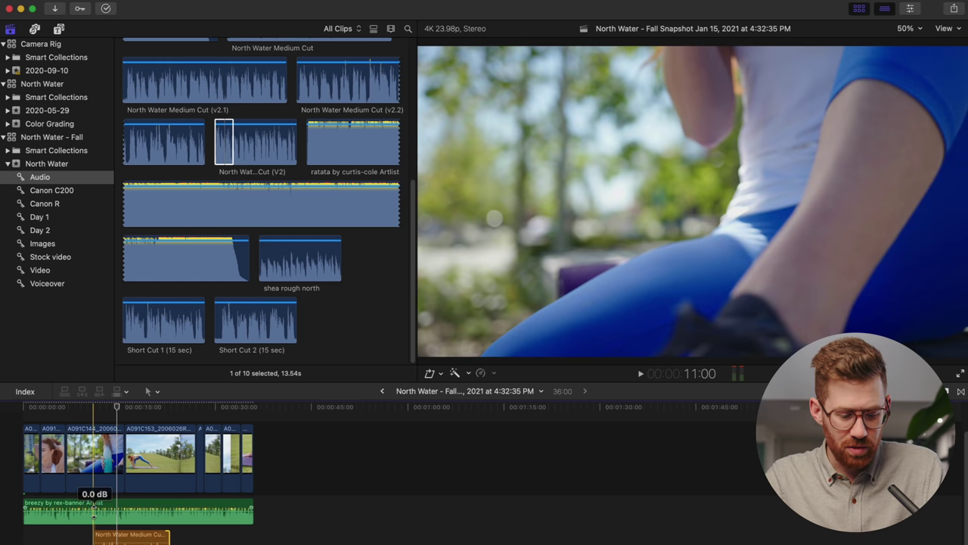
key("alt")
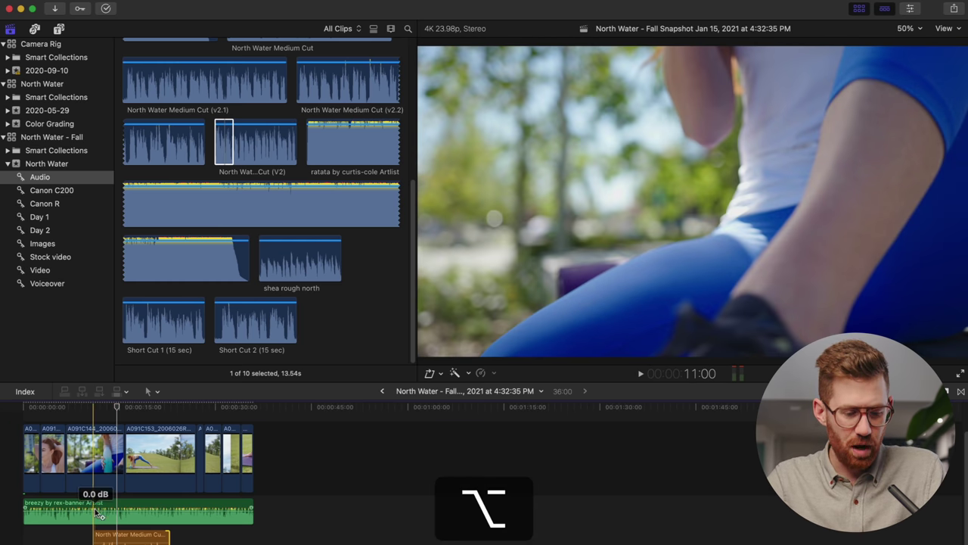
left_click(97, 513, "alt")
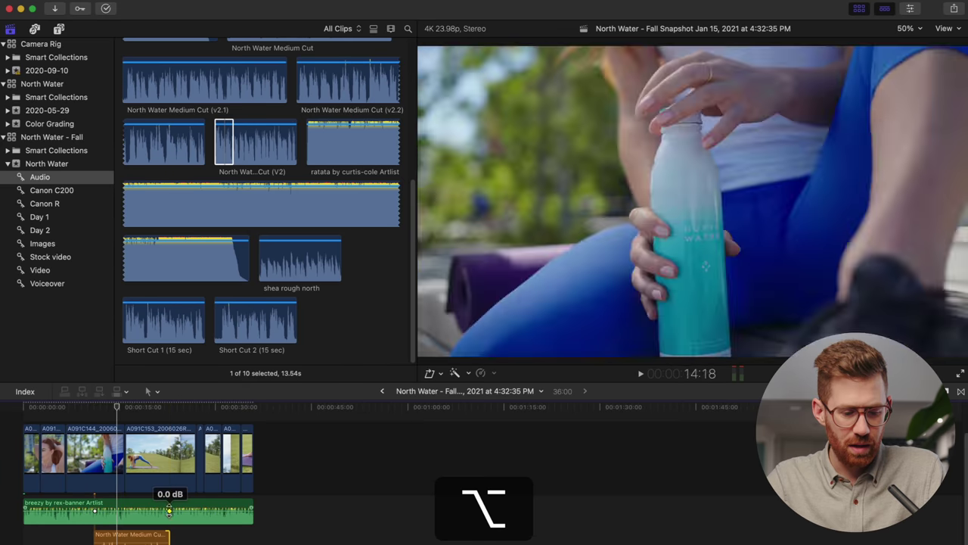
left_click(159, 511, "alt")
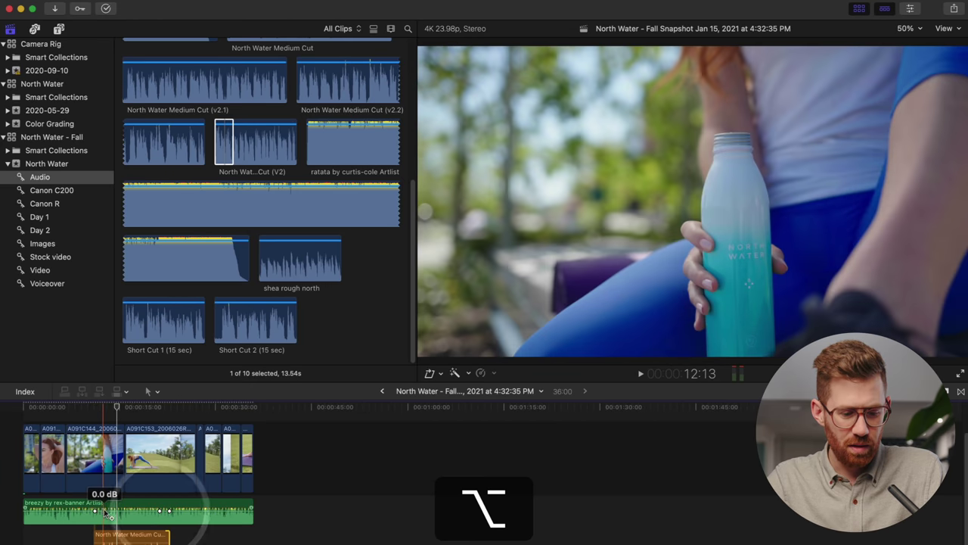
left_click(104, 510, "alt")
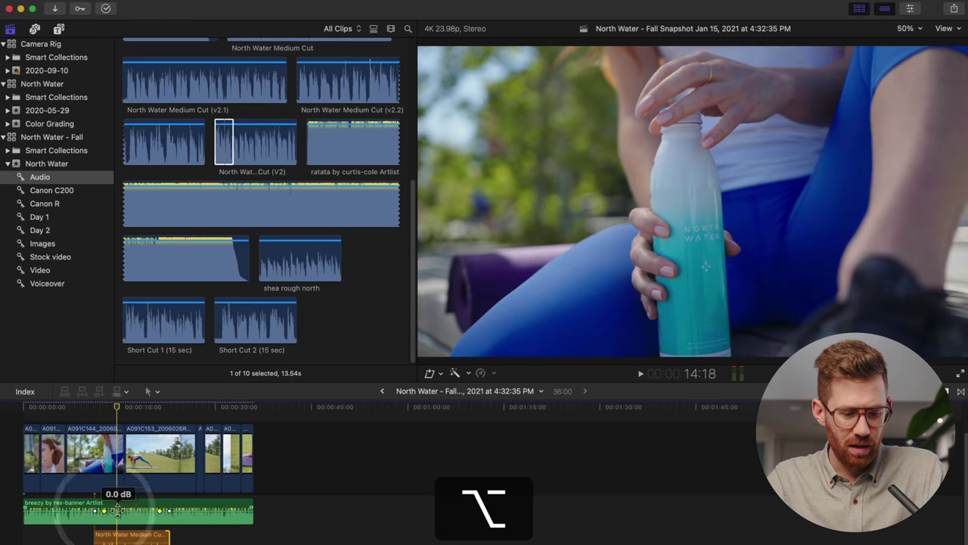
left_click_drag(117, 509, 117, 515)
key("super+equal")
key("super+equal")
key("super+equal")
key("super+equal")
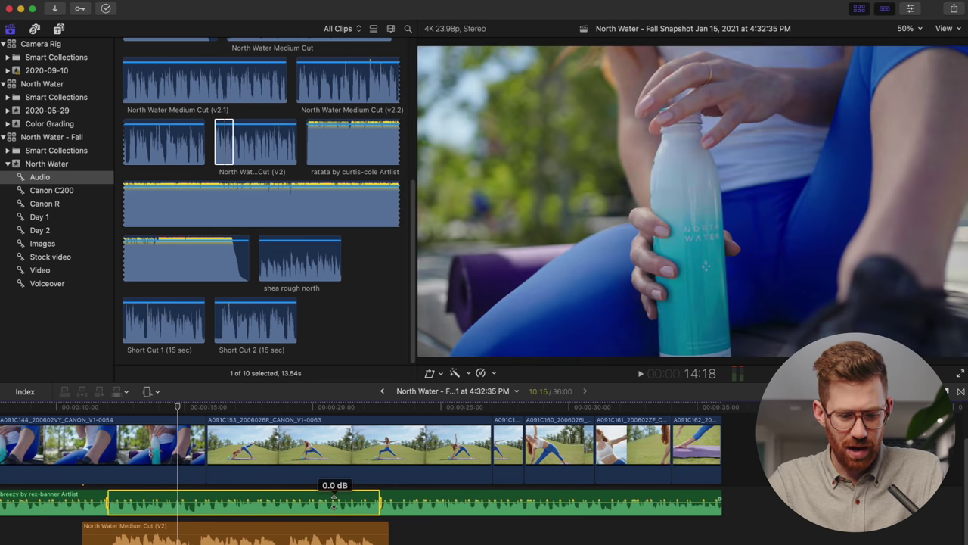
left_click_drag(335, 498, 336, 507)
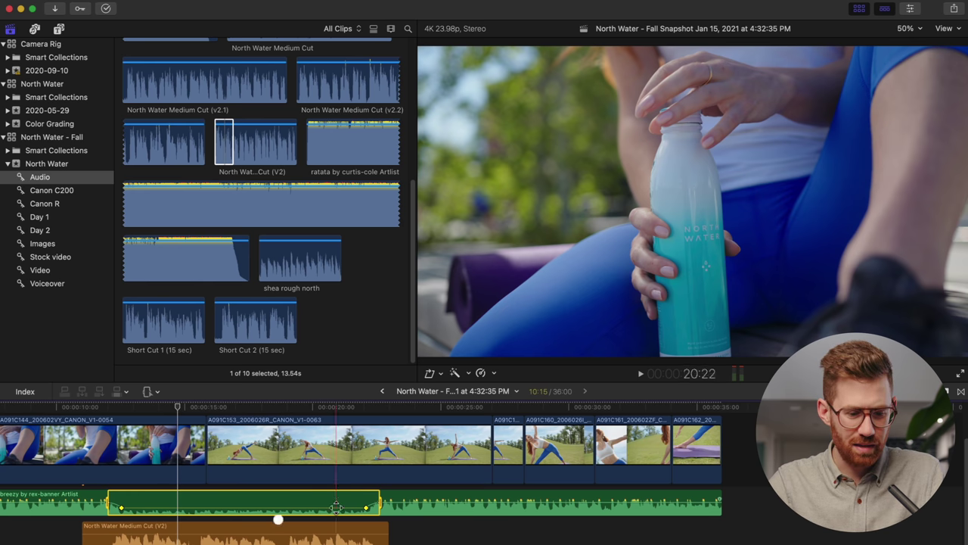